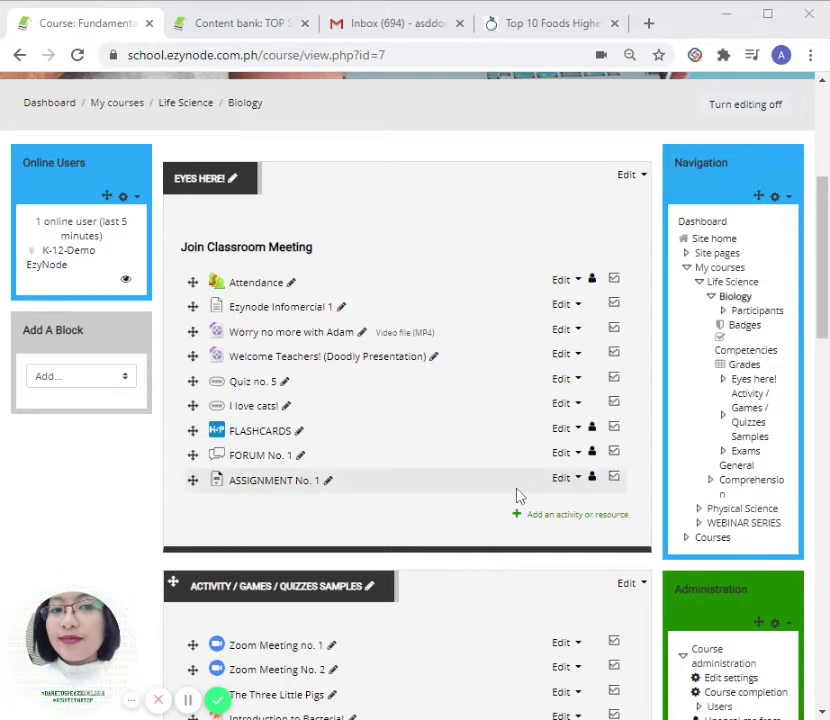
Step: Add a new H5P activity to the Biology course's Eyes here! section
left_click(535, 519)
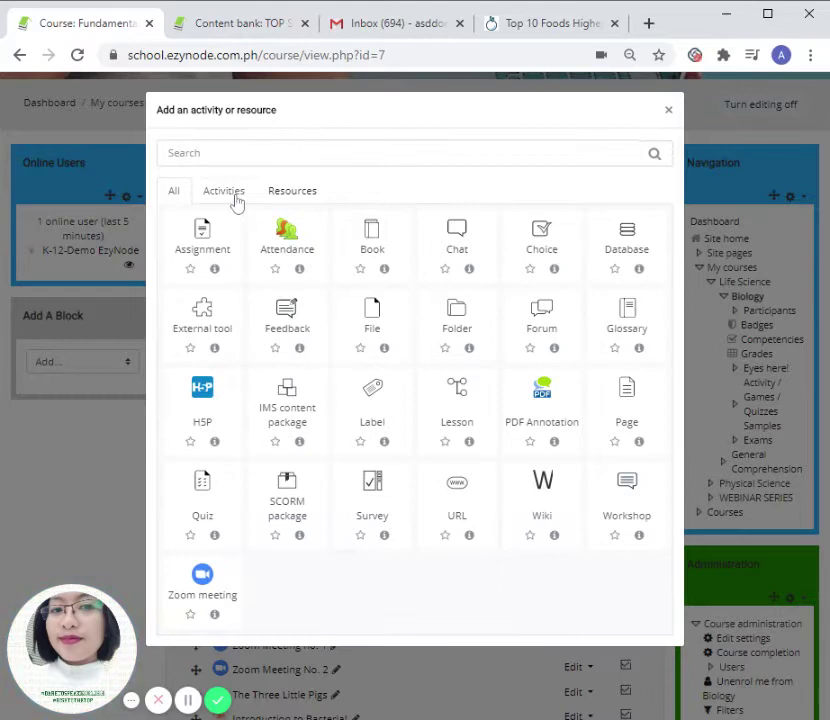
left_click(278, 545)
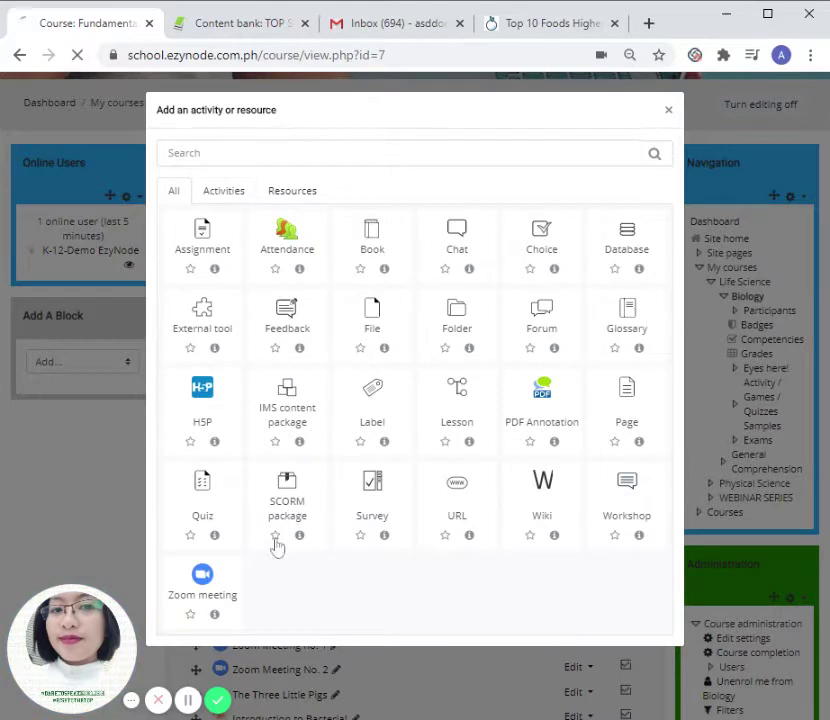
left_click(225, 400)
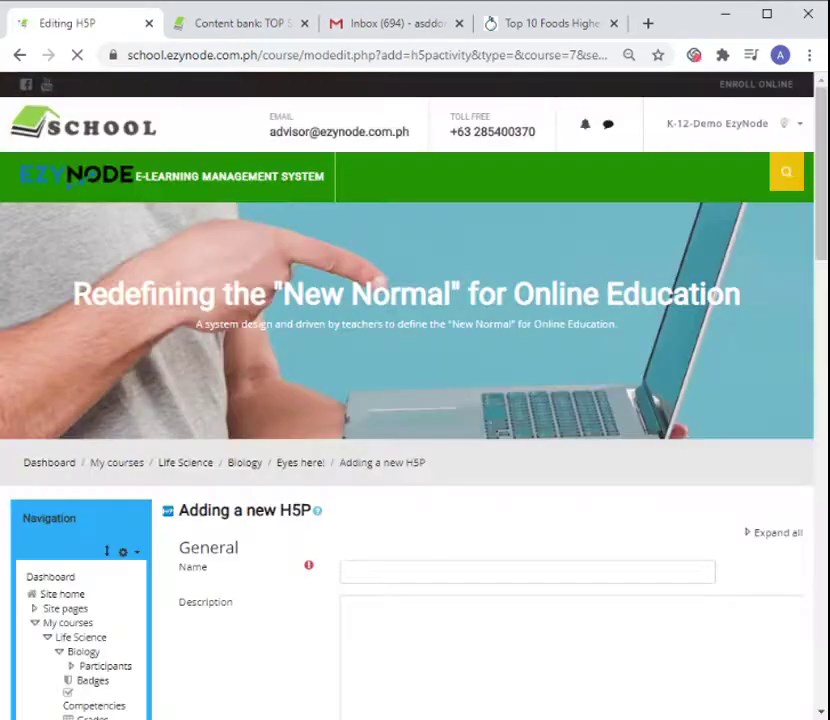
Step: Scroll the H5P form down to the Package file's content bank link
scroll(570, 608, "down", 3)
scroll(575, 575, "down", 2)
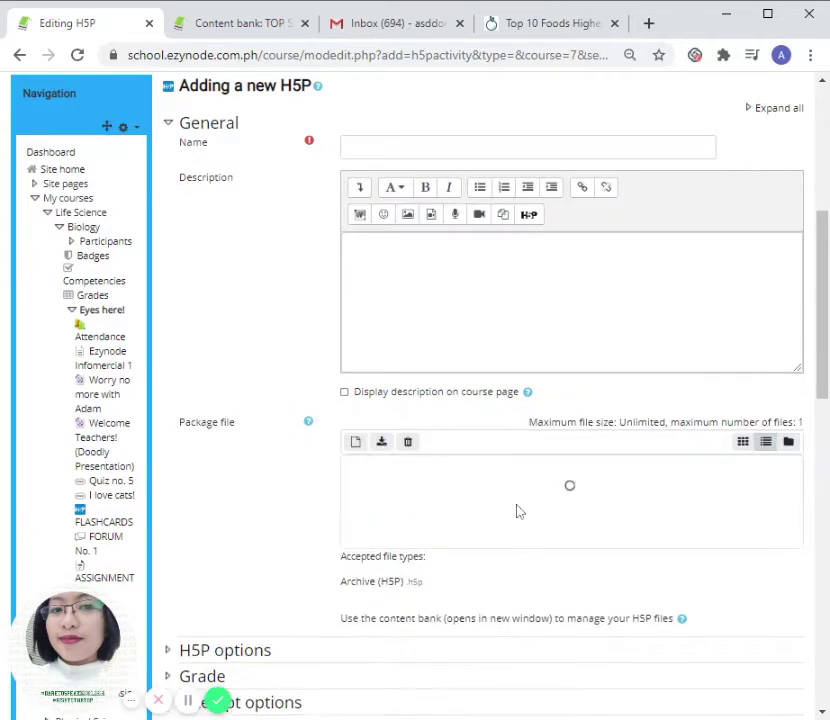
scroll(630, 505, "down", 2)
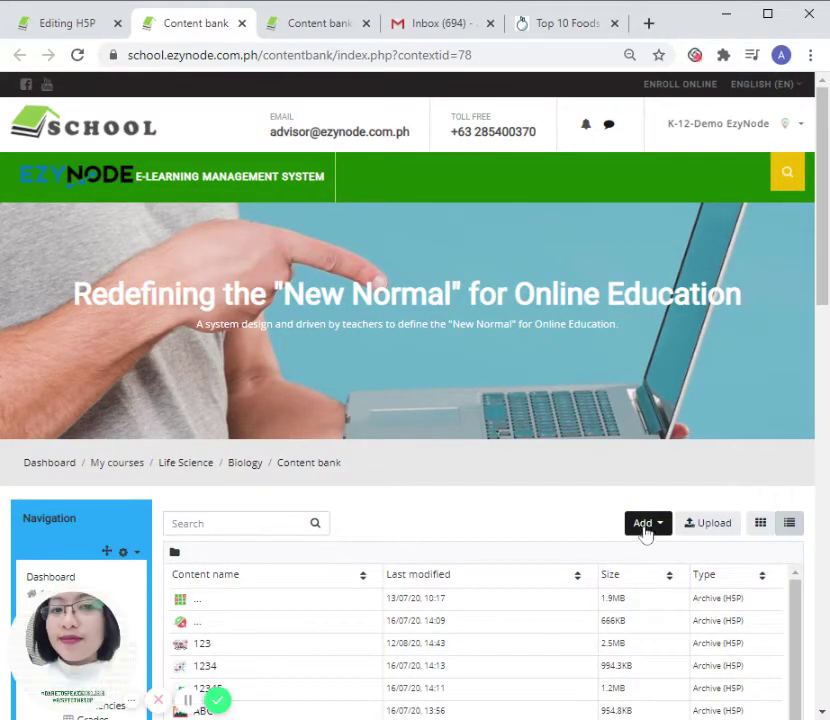
Step: Create a new Interactive Book from the content bank's Add list
left_click(644, 535)
scroll(578, 620, "down", 3)
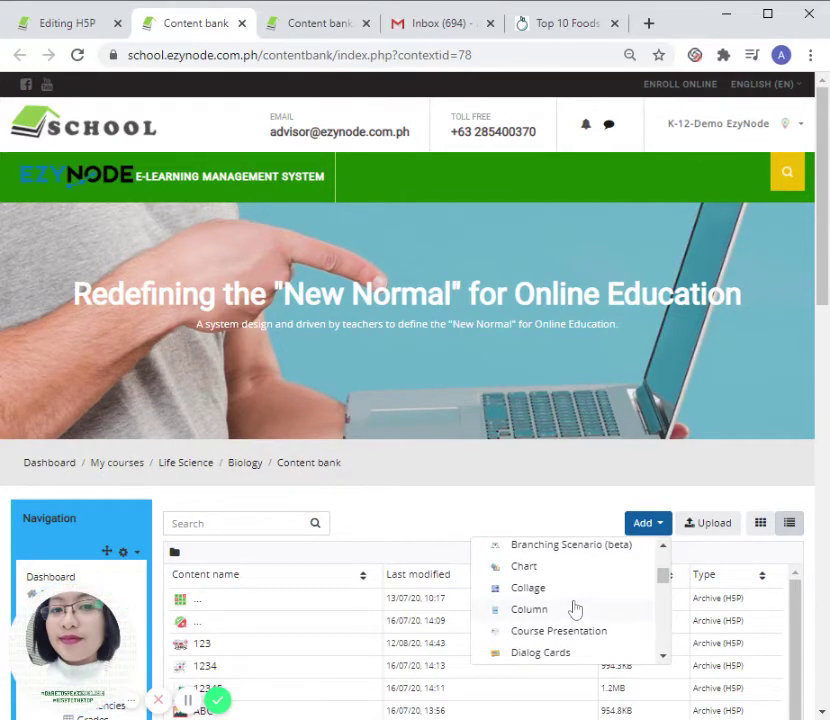
scroll(570, 615, "down", 5)
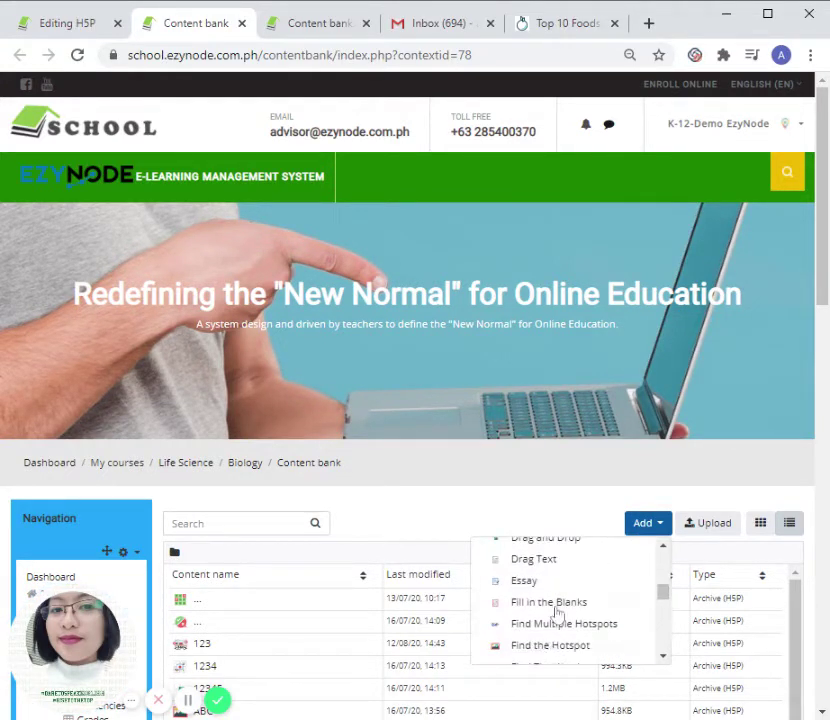
scroll(557, 612, "down", 4)
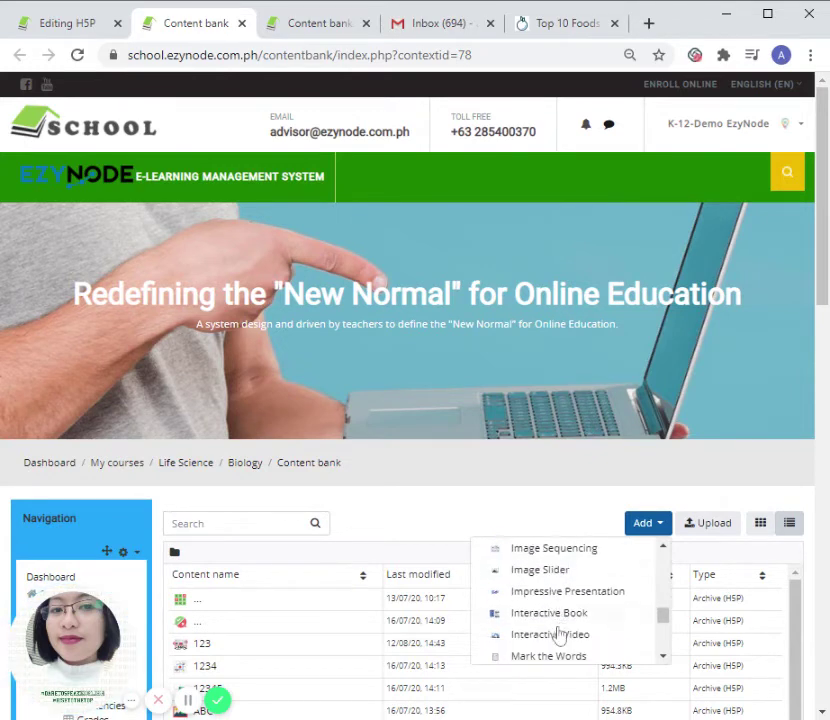
left_click(566, 618)
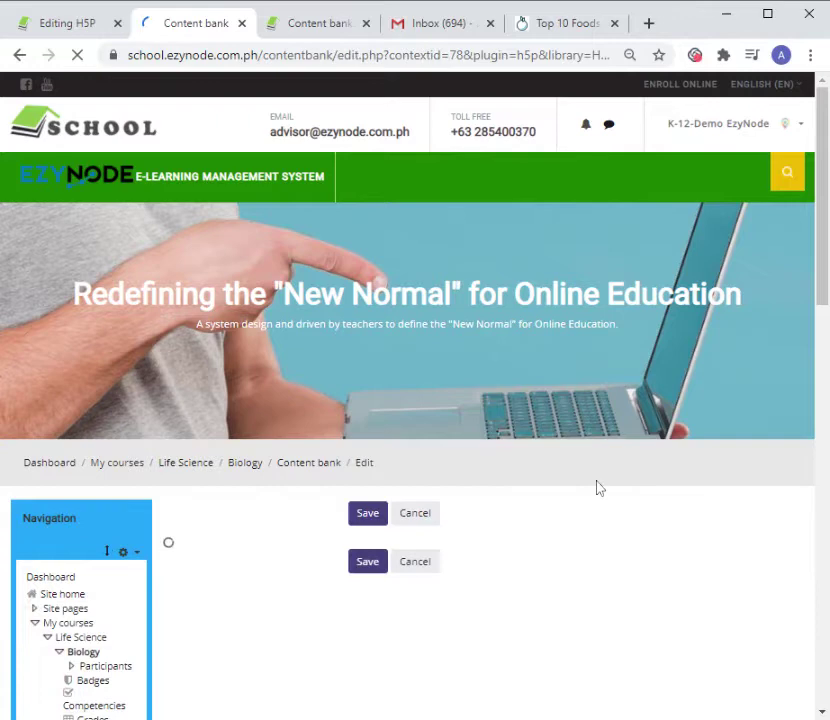
scroll(489, 487, "down", 3)
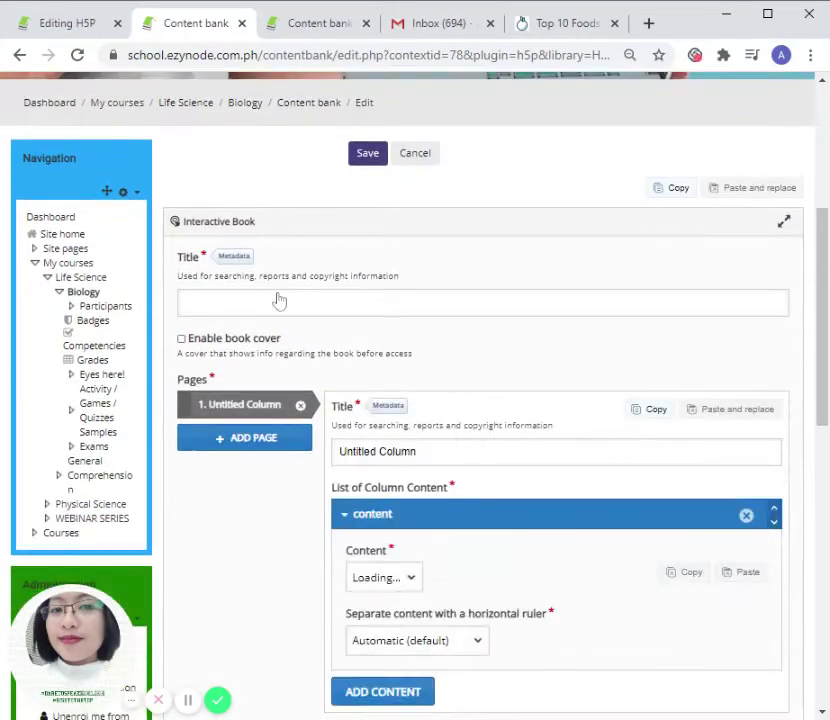
Step: Enter 'INTERACTIVE BOOK' as the book title, correcting the typo
left_click(278, 302)
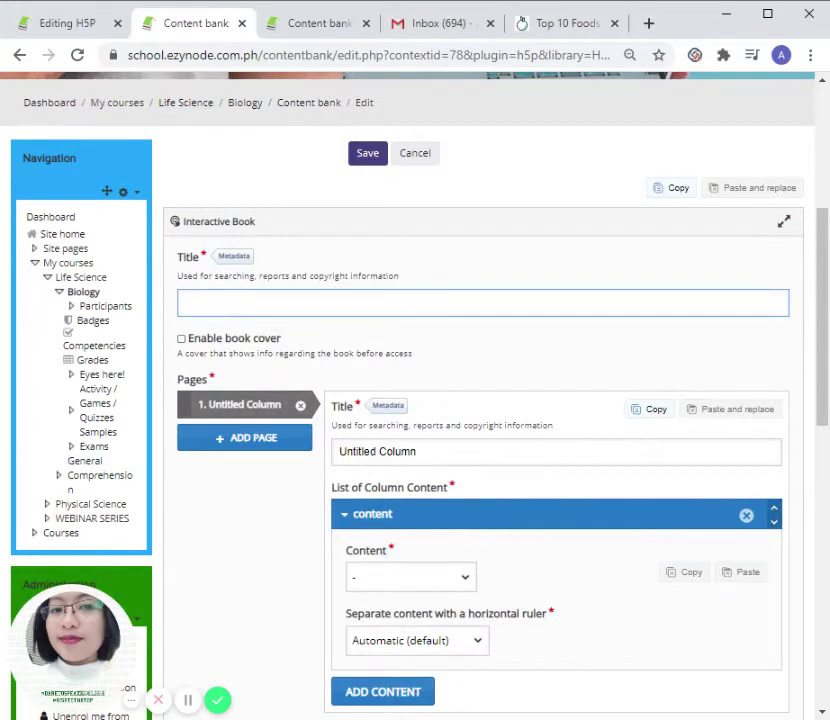
type("INTE")
type("RACTIVEBE")
key("BackSpace")
key("BackSpace")
key("BackSpace")
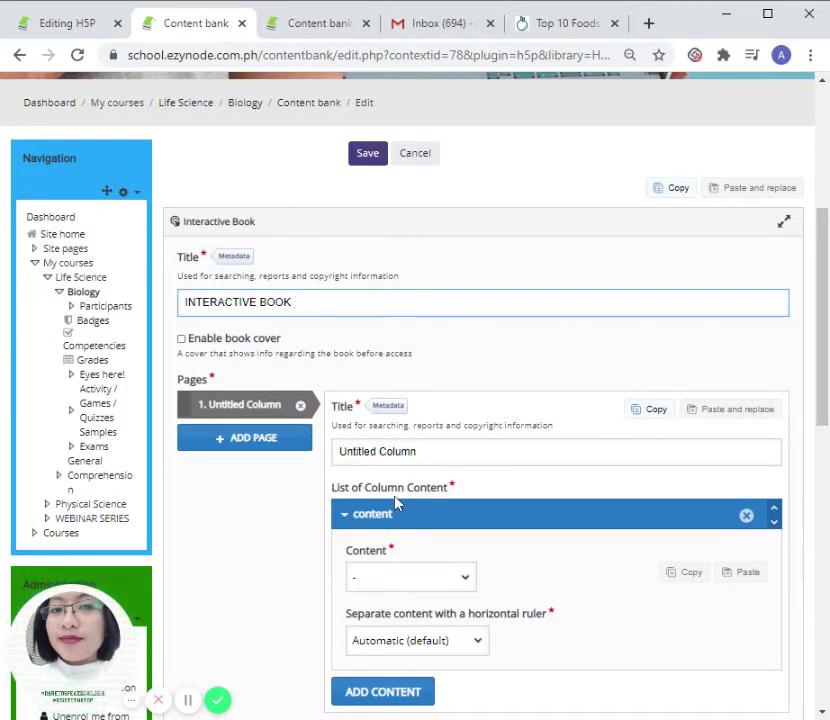
scroll(411, 460, "down", 3)
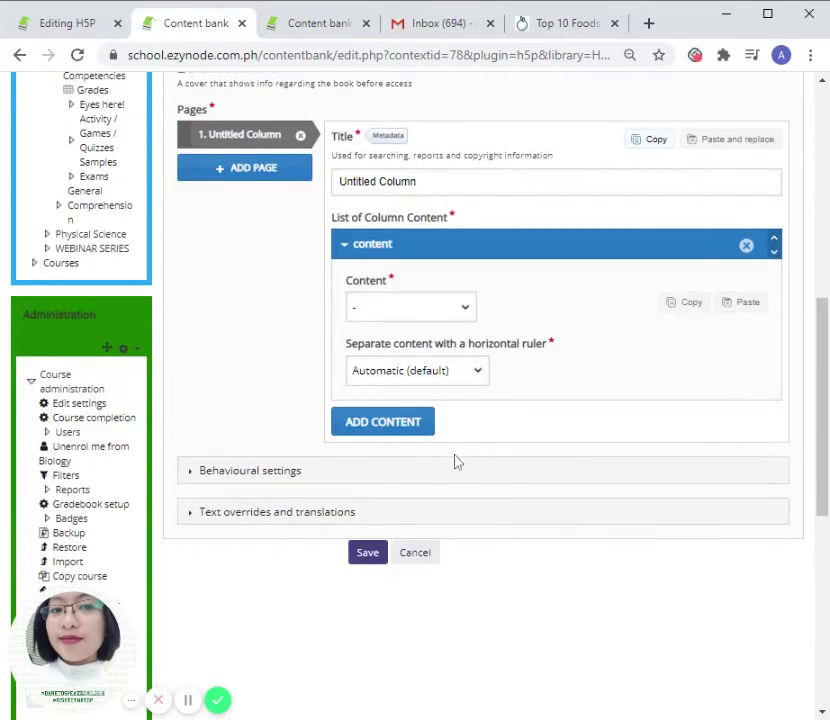
scroll(452, 462, "up", 3)
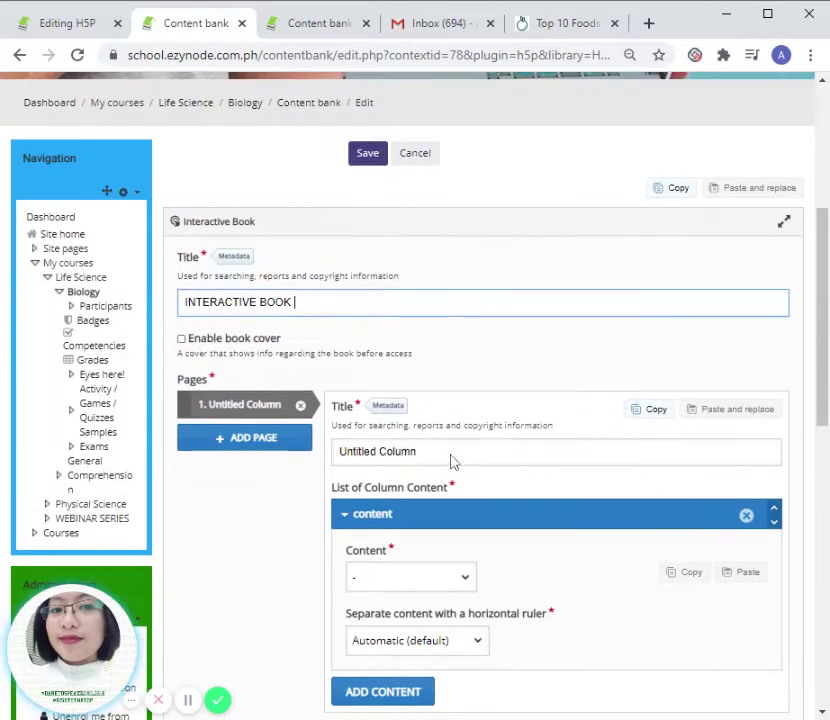
Step: Add a second and third page, then return to editing page 1
left_click(252, 440)
left_click(240, 466)
left_click(222, 405)
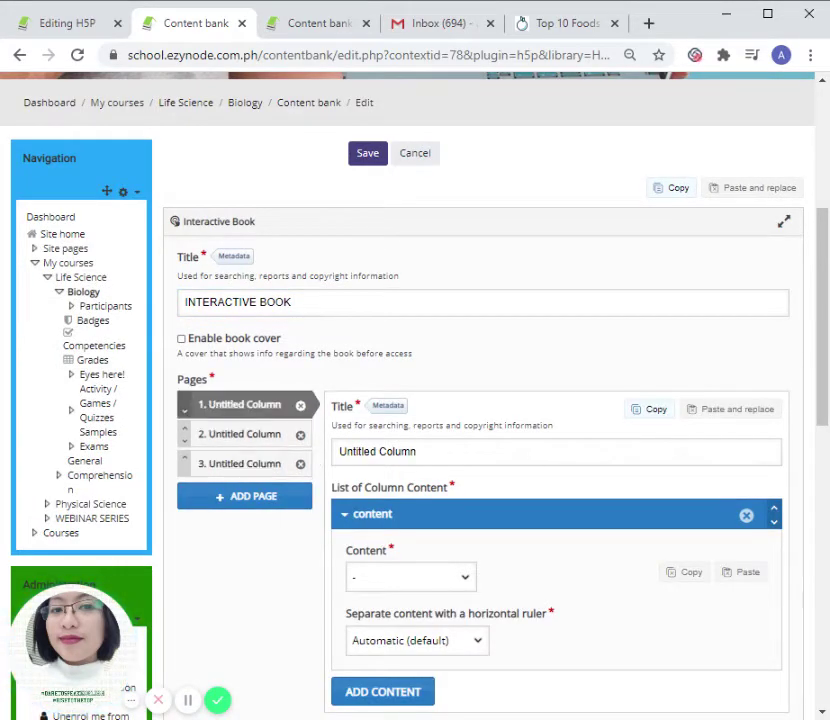
scroll(371, 550, "down", 2)
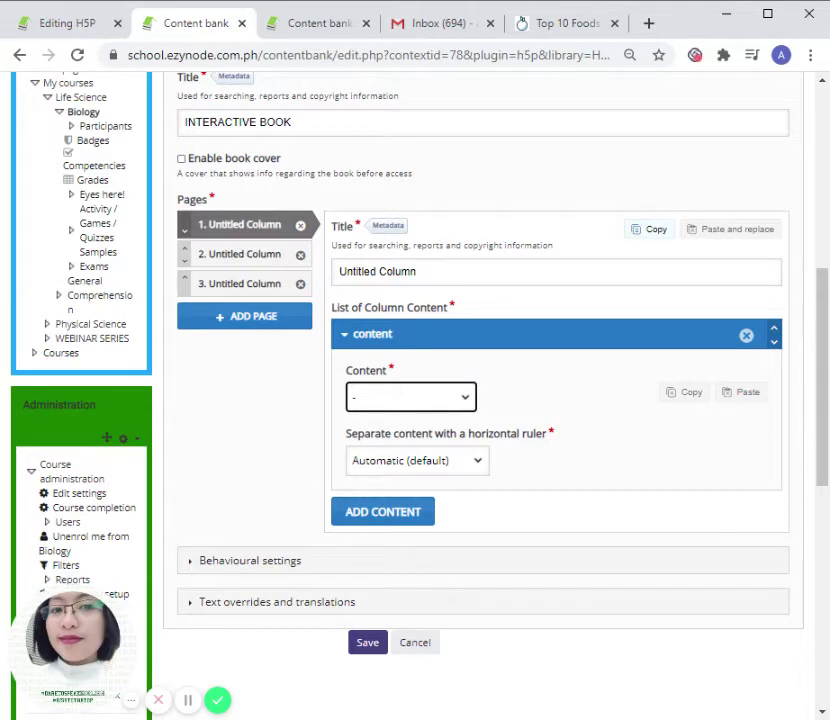
Step: Make page 1 an Image Hotspots item with the fruit-and-vegetable background photo
key("Return")
scroll(463, 467, "down", 1)
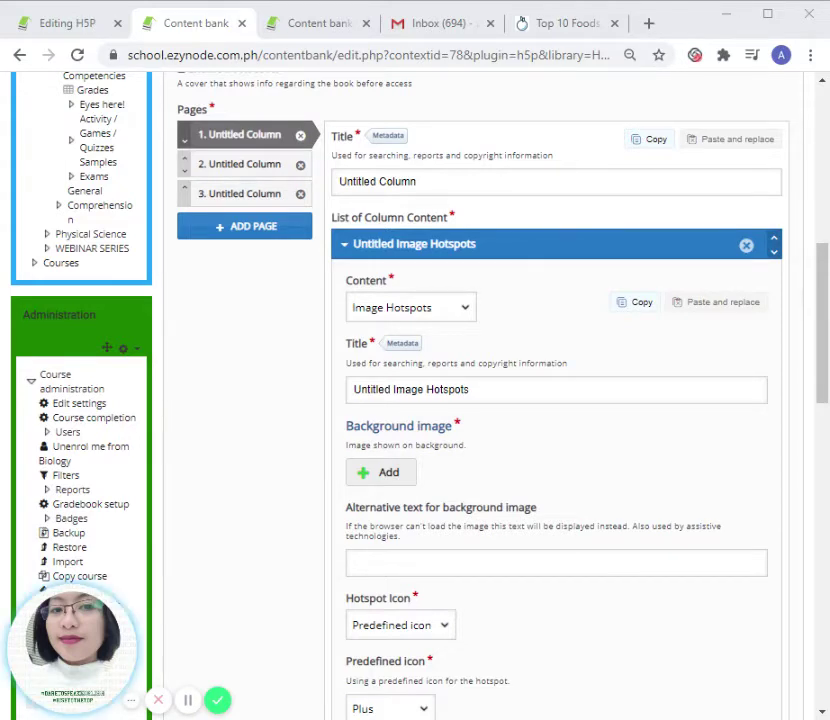
key("Return")
scroll(521, 454, "down", 3)
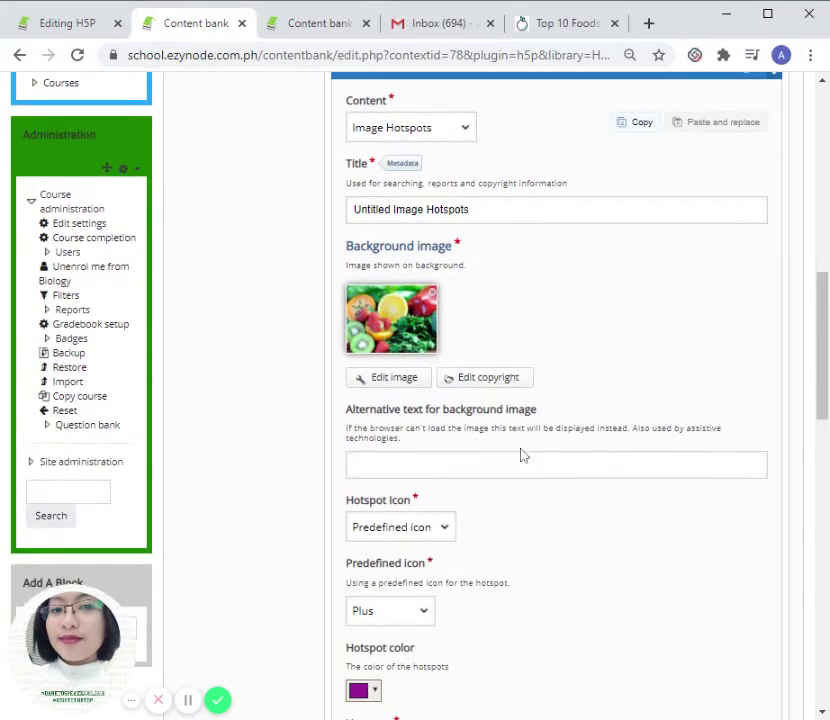
scroll(417, 524, "down", 3)
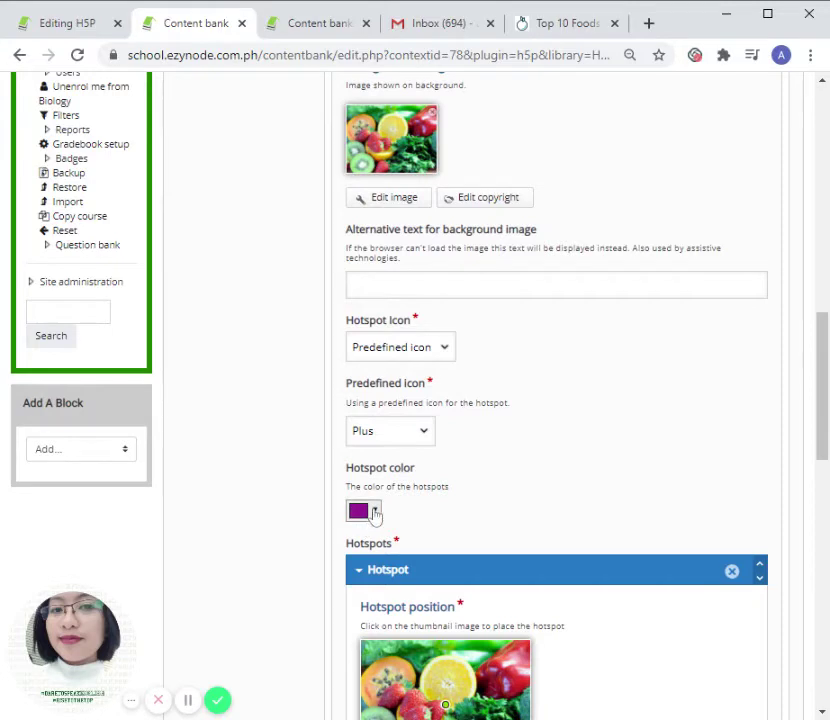
left_click_drag(449, 476, 366, 470)
left_click(535, 430)
scroll(483, 450, "down", 2)
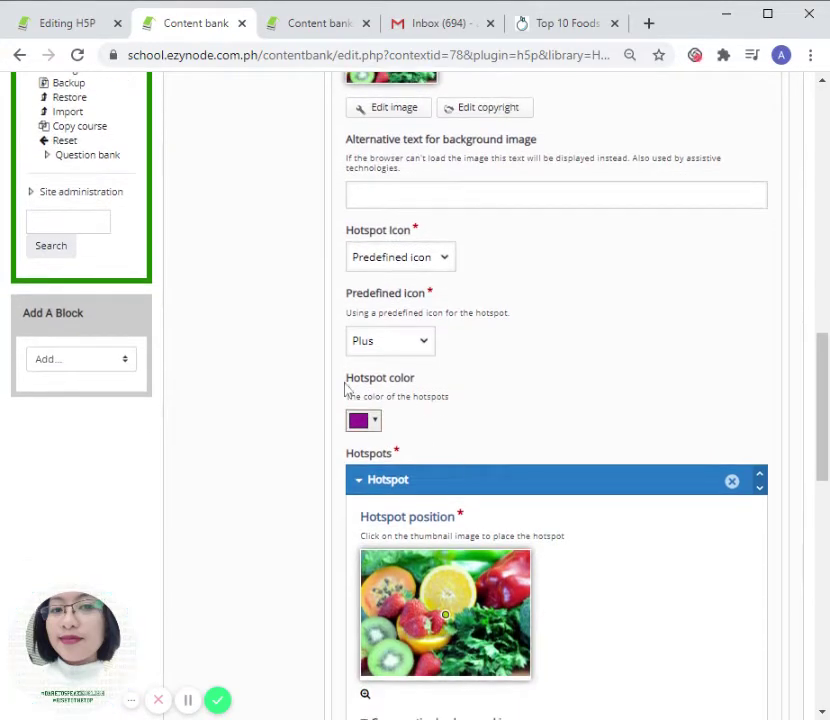
left_click(424, 346)
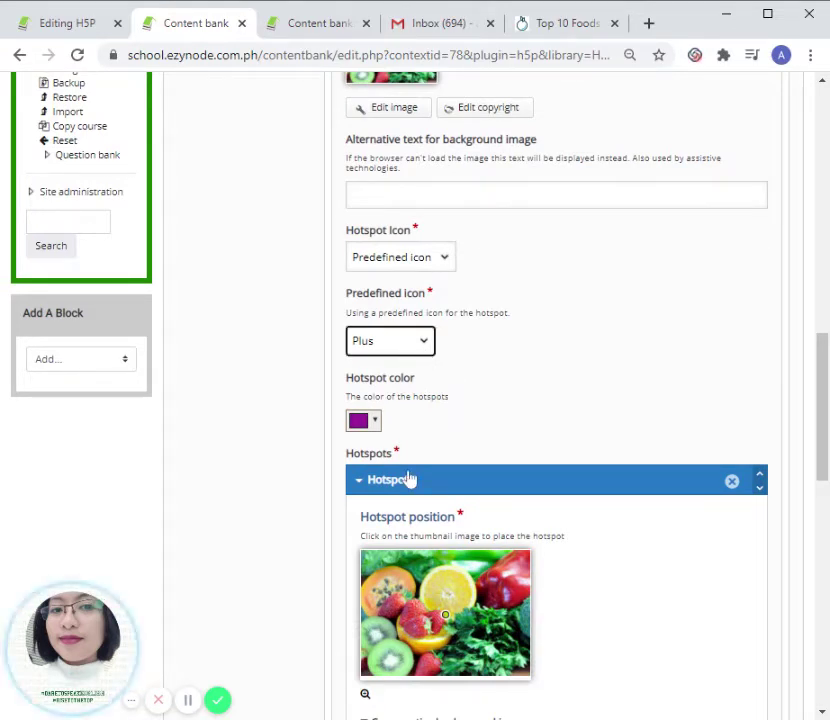
left_click(559, 389)
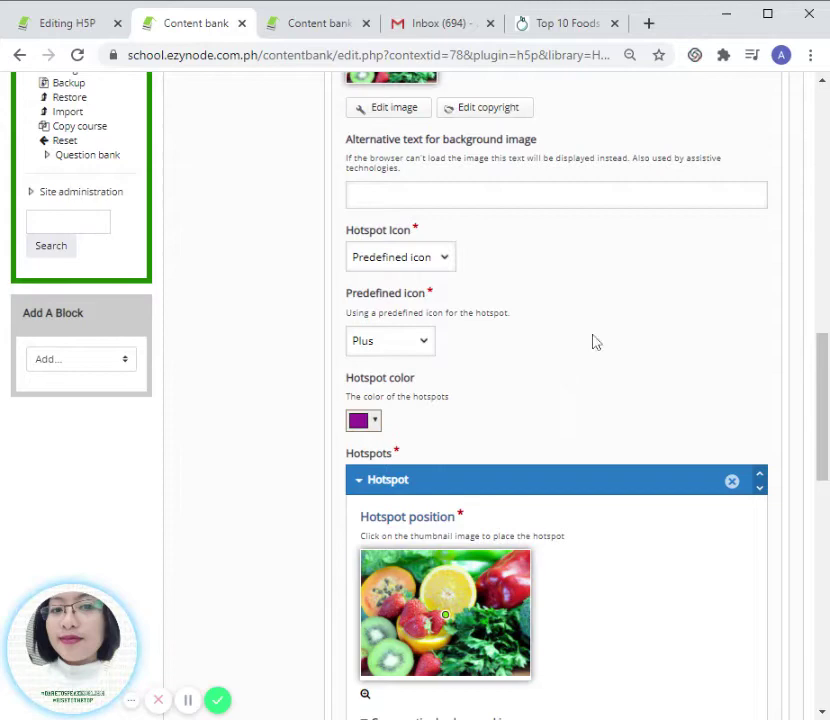
scroll(460, 495, "down", 3)
scroll(463, 476, "down", 1)
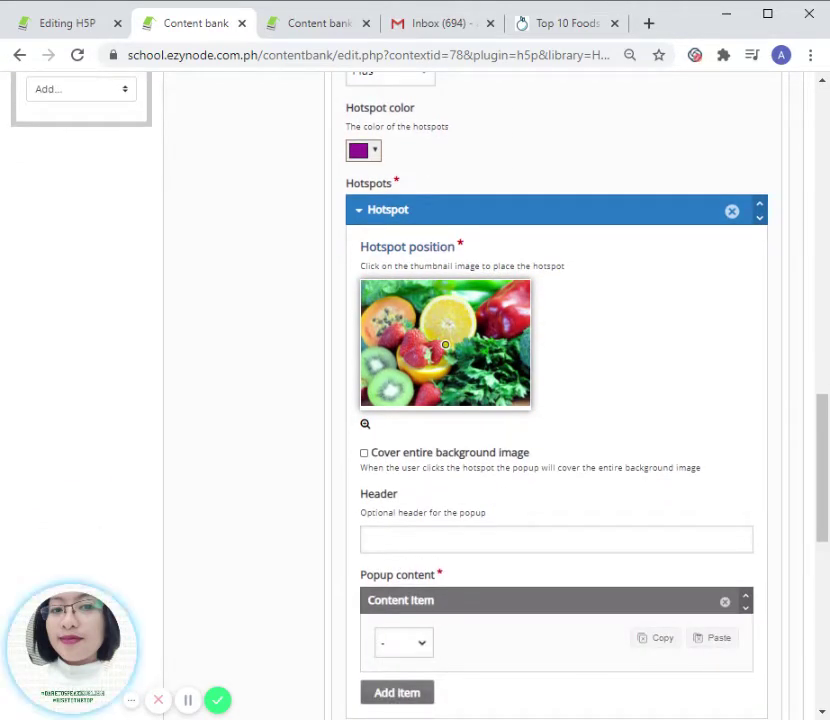
Step: Place the hotspot on the upper-left fruit and make its popup a Text item
left_click(409, 318)
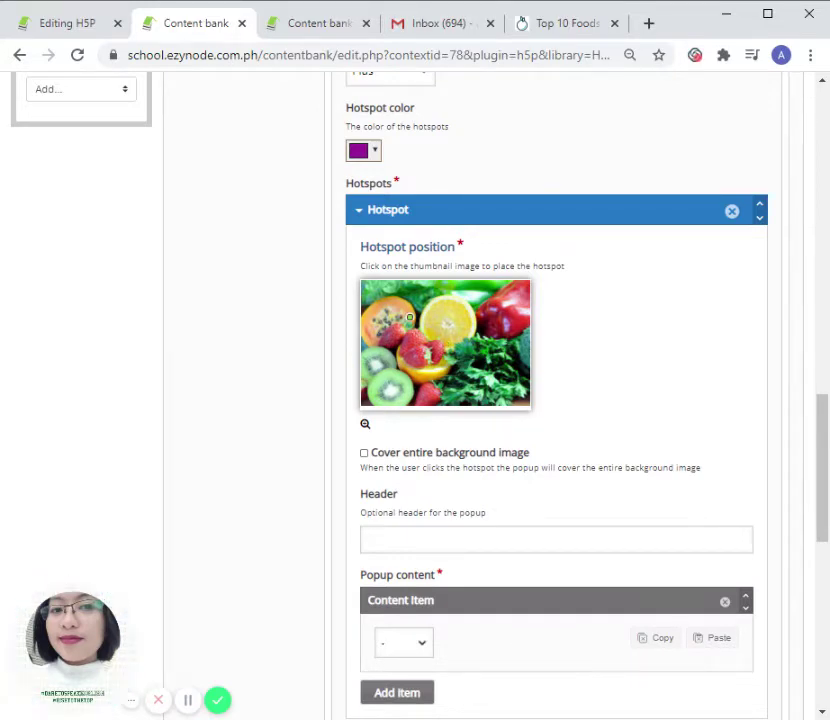
scroll(458, 491, "down", 3)
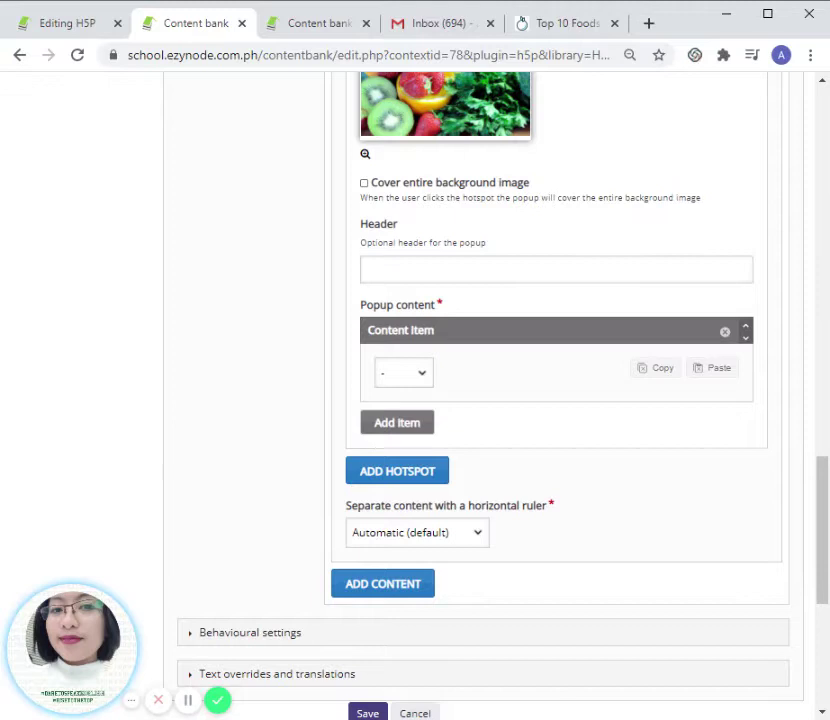
left_click(422, 378)
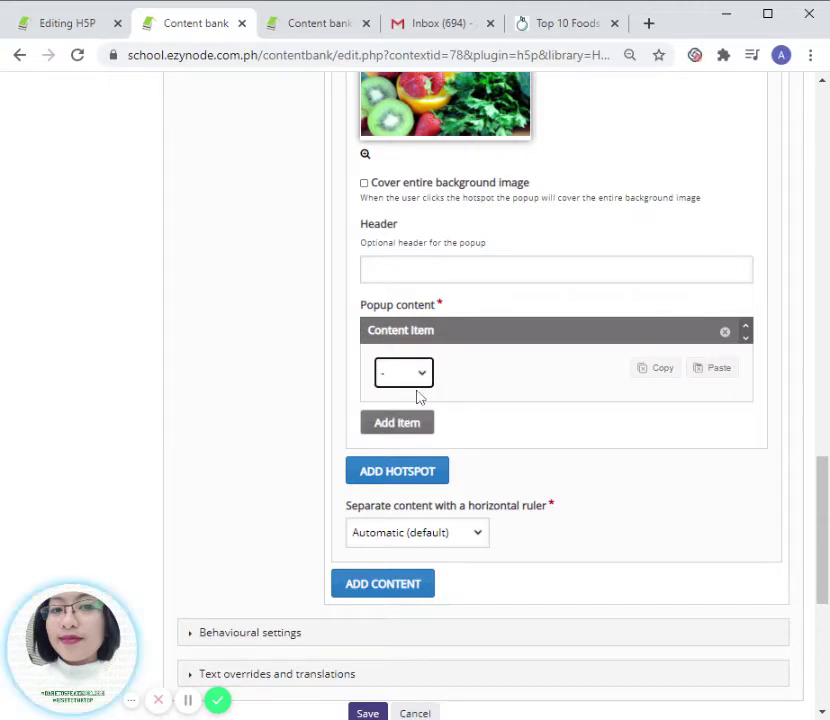
left_click(409, 422)
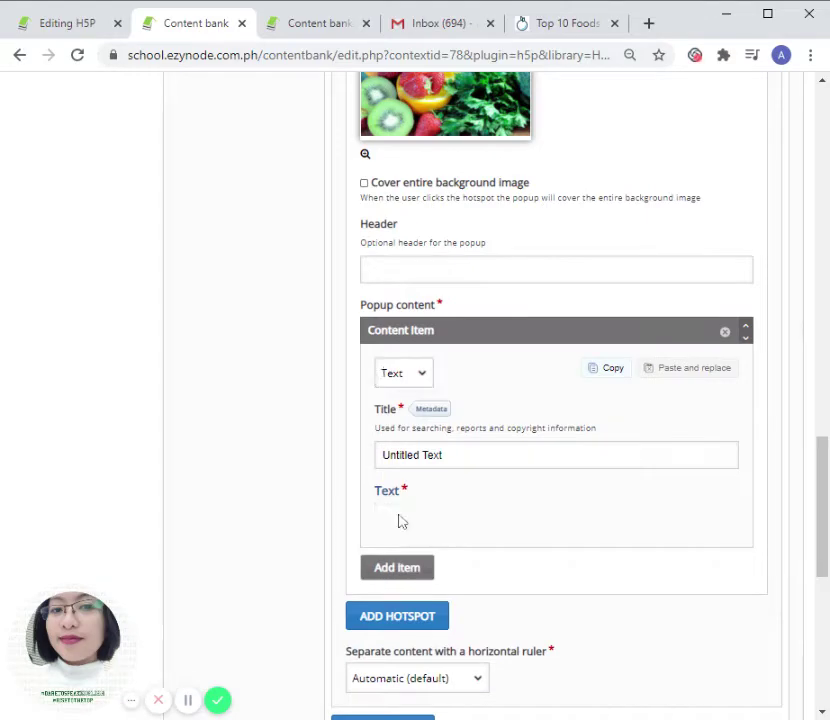
left_click(400, 522)
Step: Copy the vitamin C paragraphs from the article and paste them into the popup text
left_click(543, 26)
left_click_drag(26, 226, 272, 484)
scroll(220, 530, "down", 2)
left_click(200, 22)
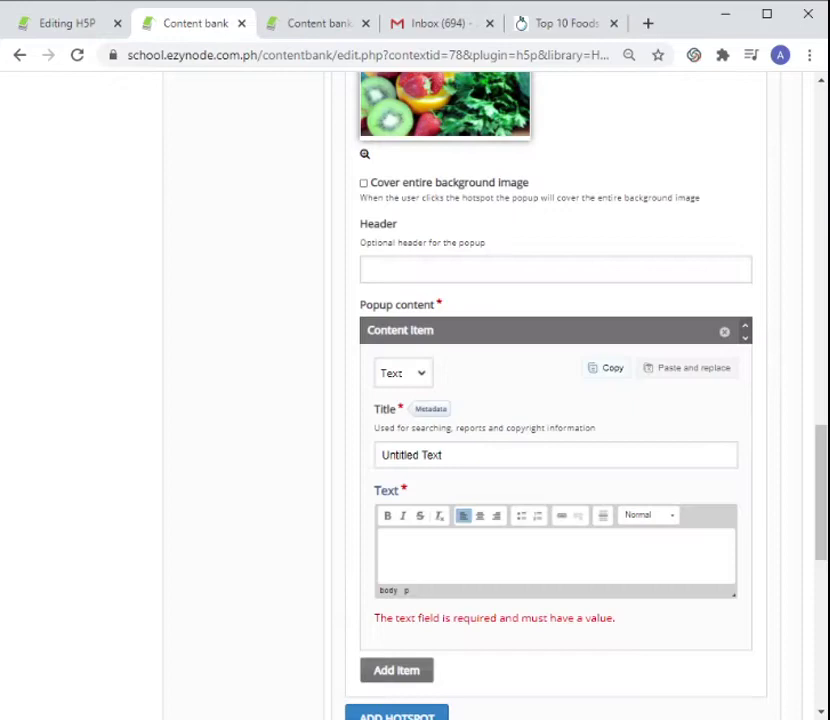
scroll(478, 569, "down", 5)
key("ctrl+v")
scroll(388, 265, "up", 3)
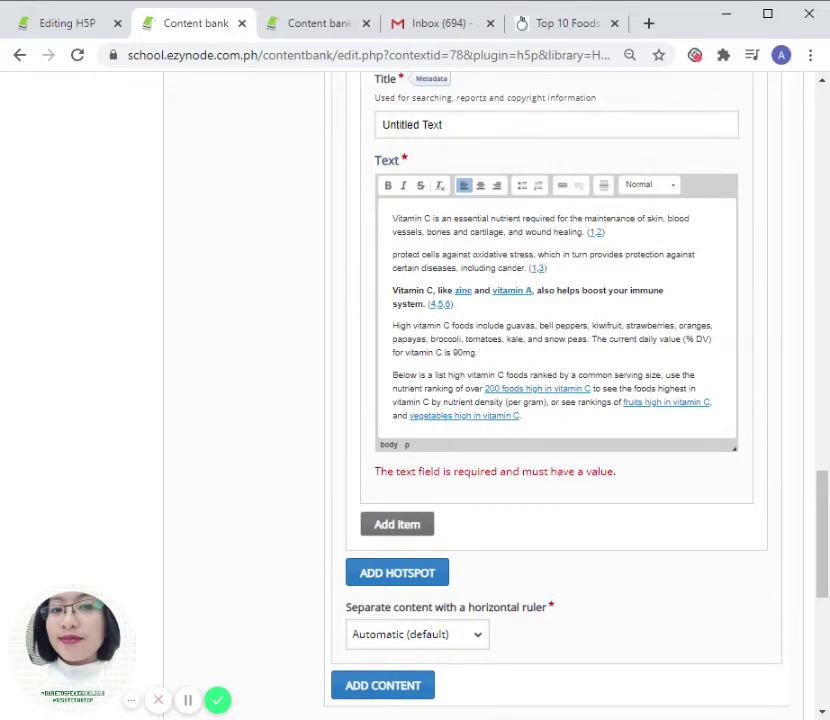
scroll(505, 355, "down", 2)
scroll(505, 355, "up", 2)
left_click(547, 268)
scroll(432, 422, "down", 2)
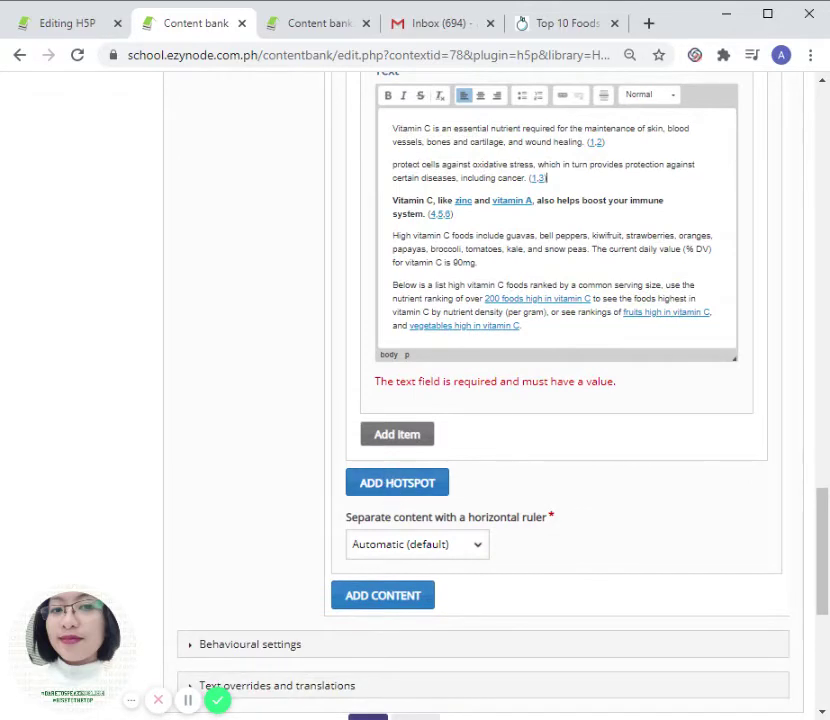
Step: Add a second hotspot whose popup shows the uploaded top 10 vitamin C sources image
left_click(404, 487)
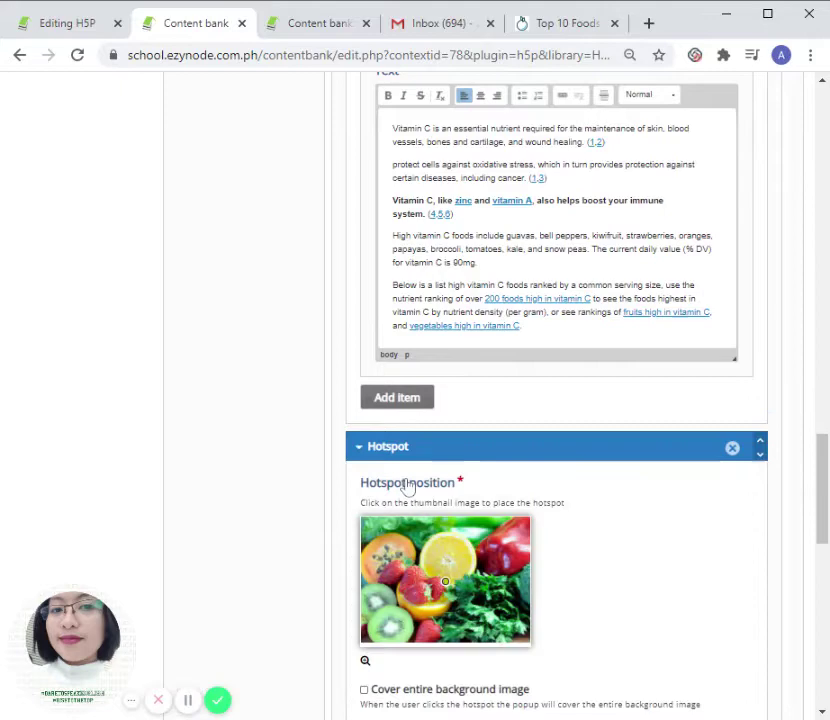
scroll(455, 476, "down", 3)
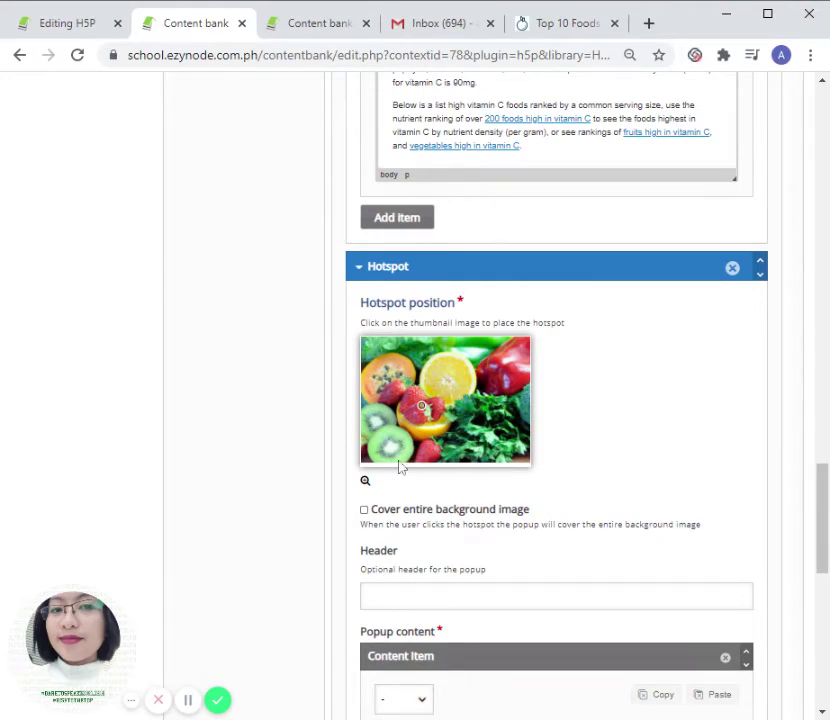
scroll(405, 480, "down", 3)
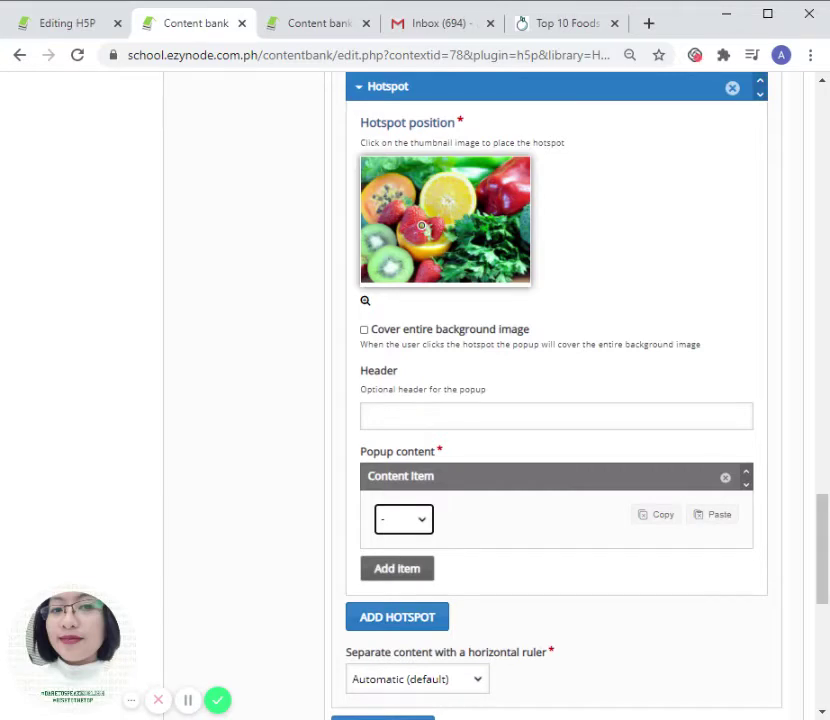
key("Down")
scroll(498, 560, "down", 1)
left_click(415, 578)
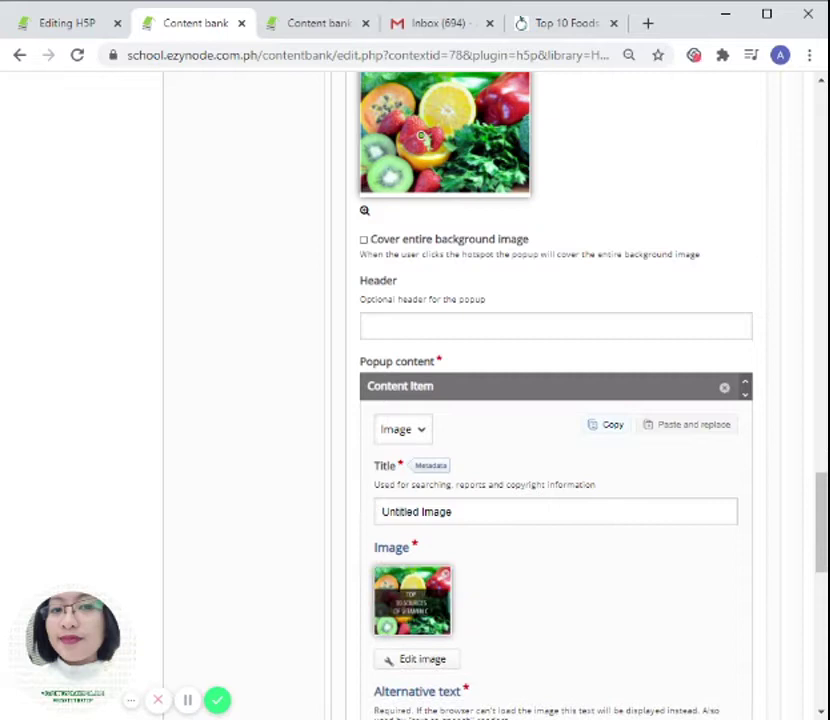
scroll(582, 582, "down", 3)
scroll(555, 400, "down", 3)
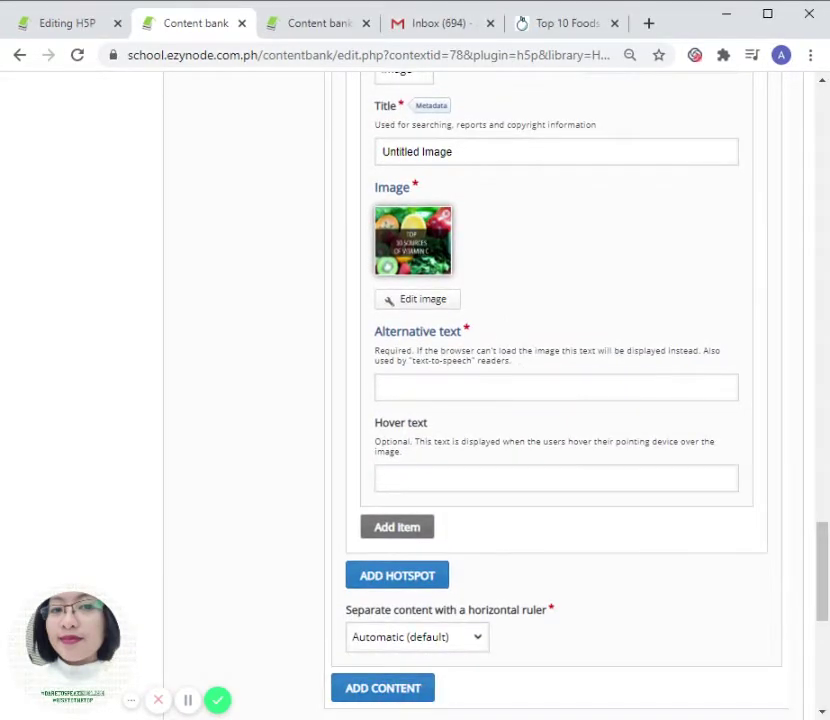
Step: Add a third hotspot on the fruit picture with a Video popup
left_click(424, 580)
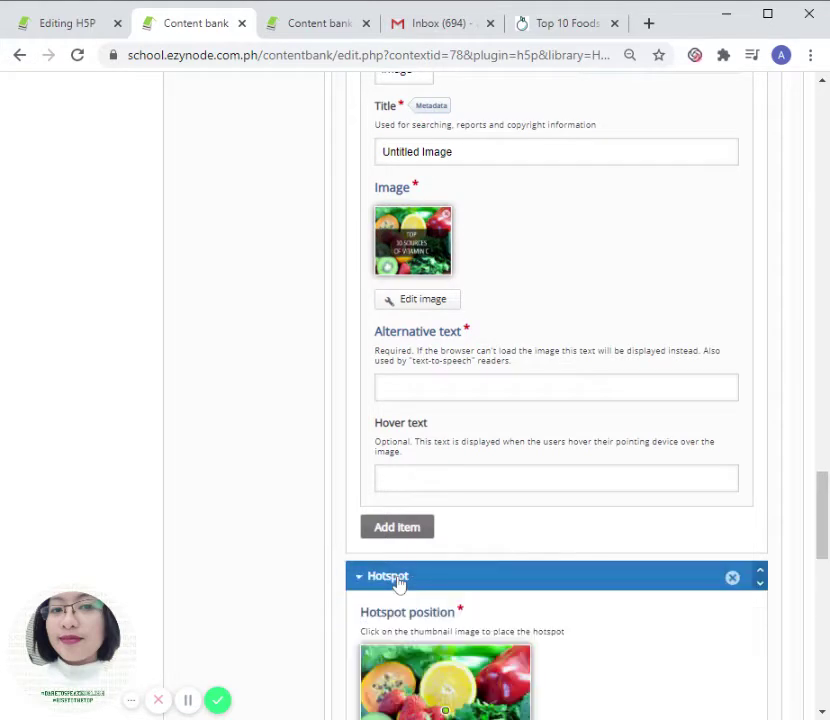
scroll(436, 535, "down", 5)
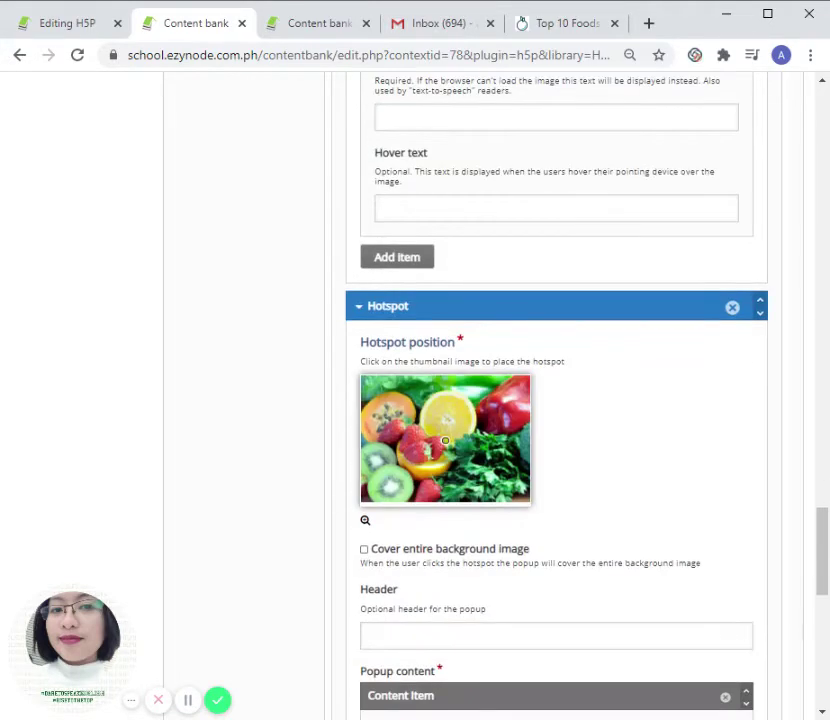
left_click(445, 440)
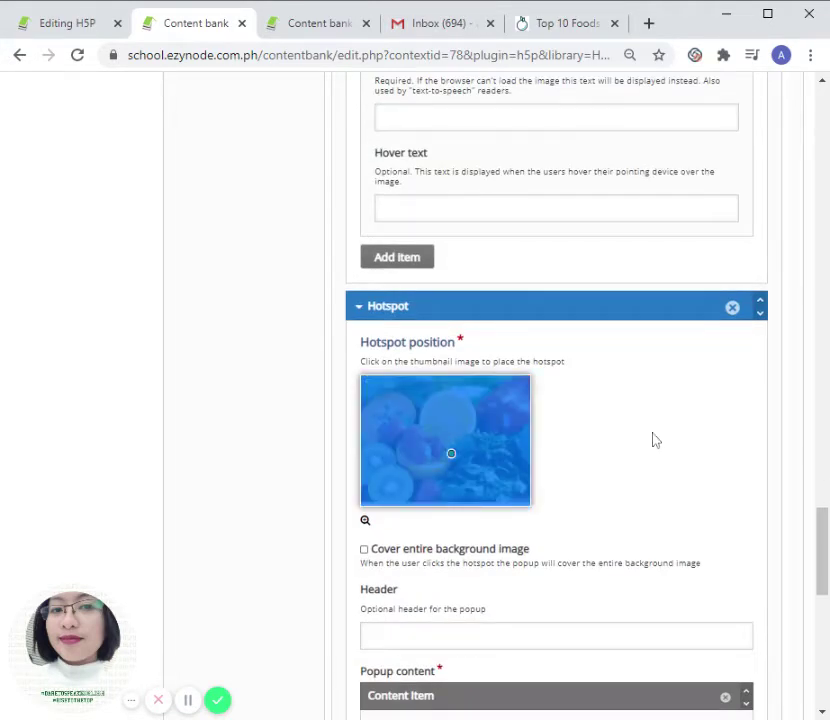
scroll(620, 450, "down", 3)
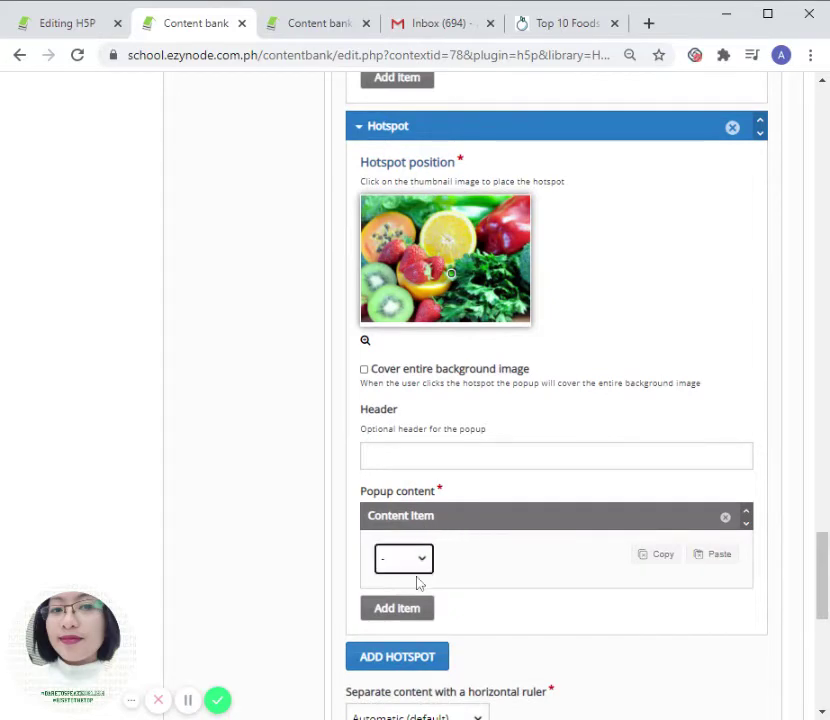
left_click(402, 626)
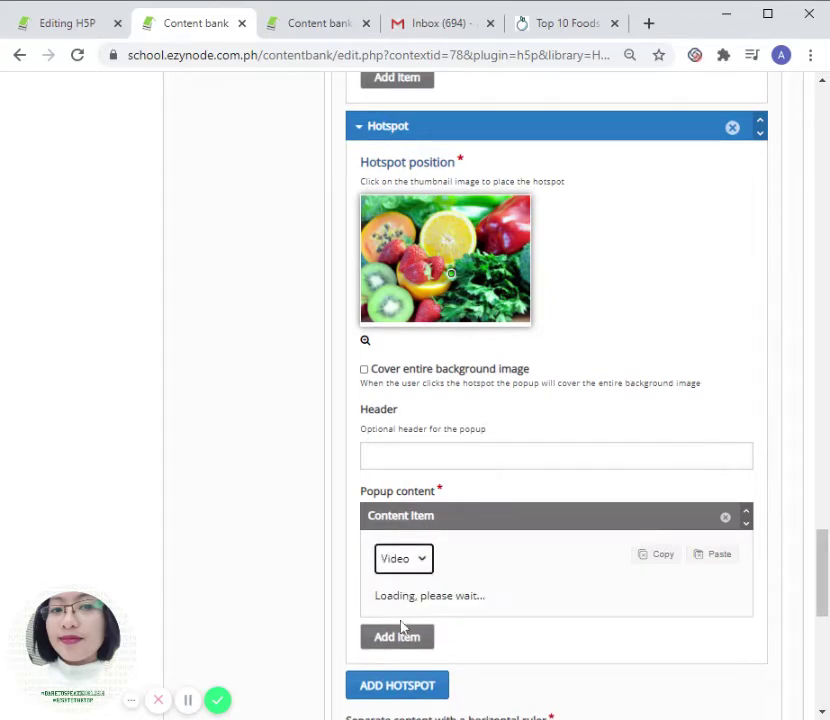
left_click(565, 23)
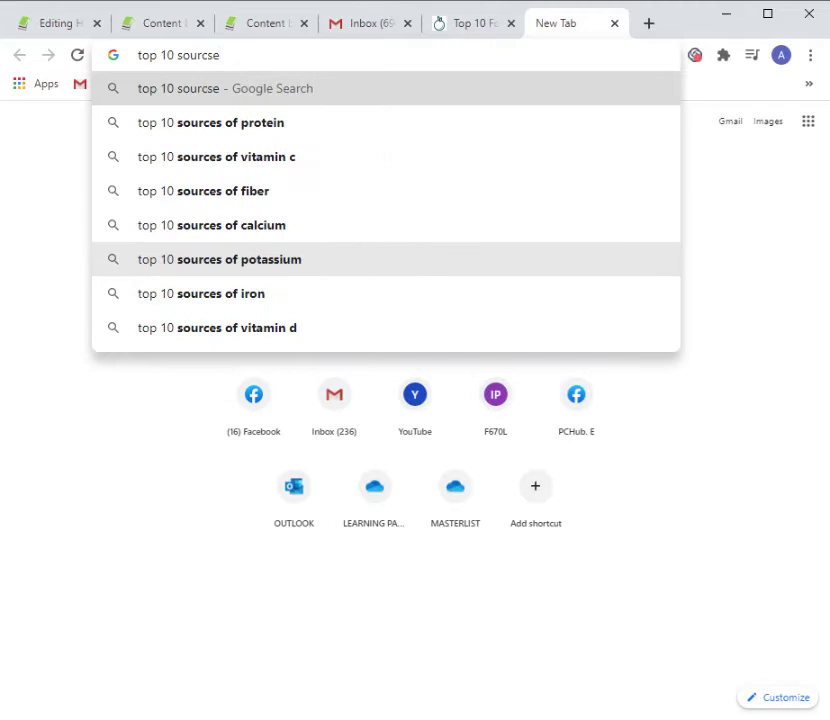
Step: Fix the misspelled search words and filter the results to videos
key("BackSpace")
key("BackSpace")
type("es")
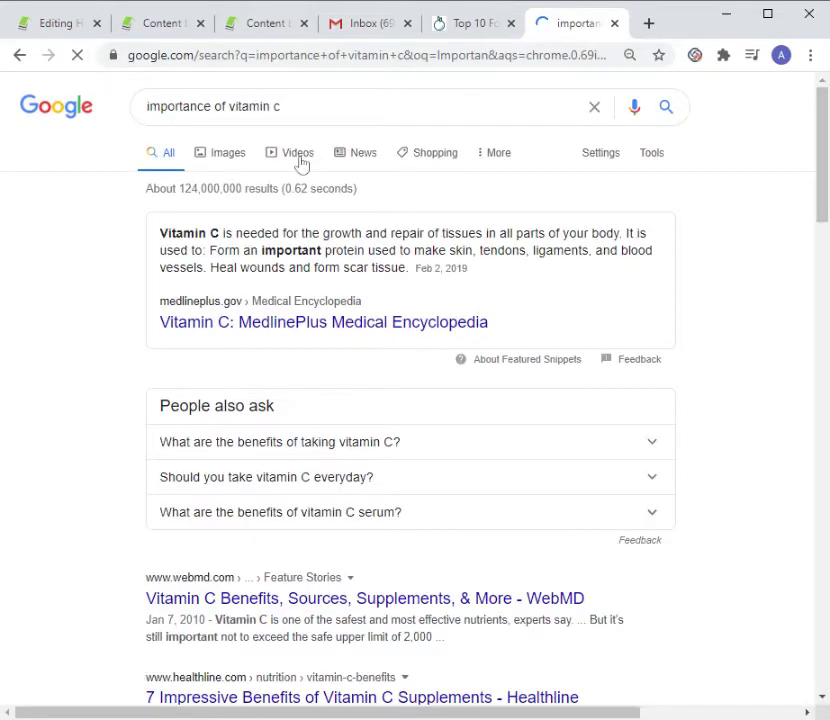
left_click(301, 163)
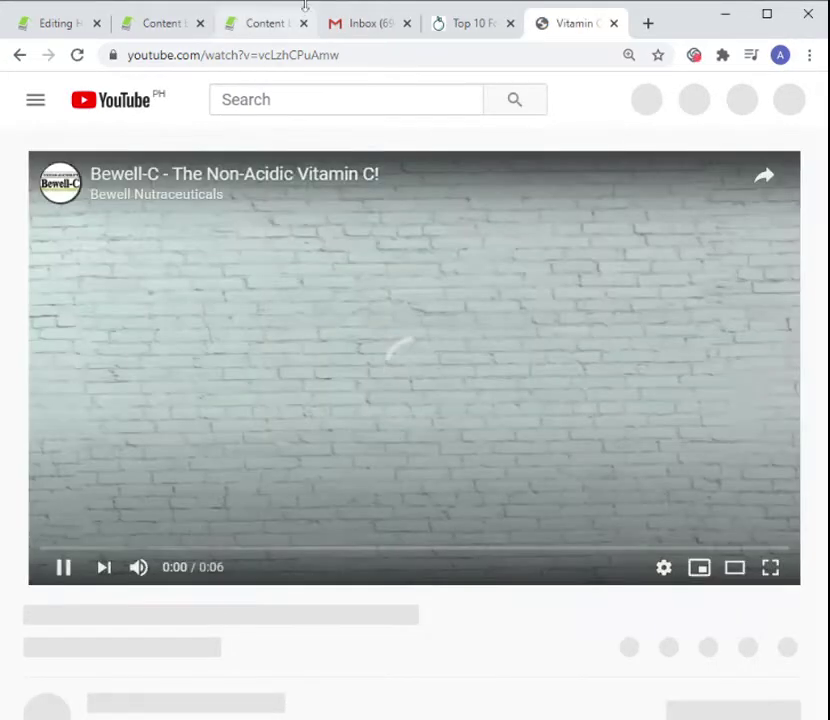
Step: Pause and resume the ad before the YouTube vitamin C video
left_click(287, 406)
left_click(322, 230)
scroll(322, 230, "down", 4)
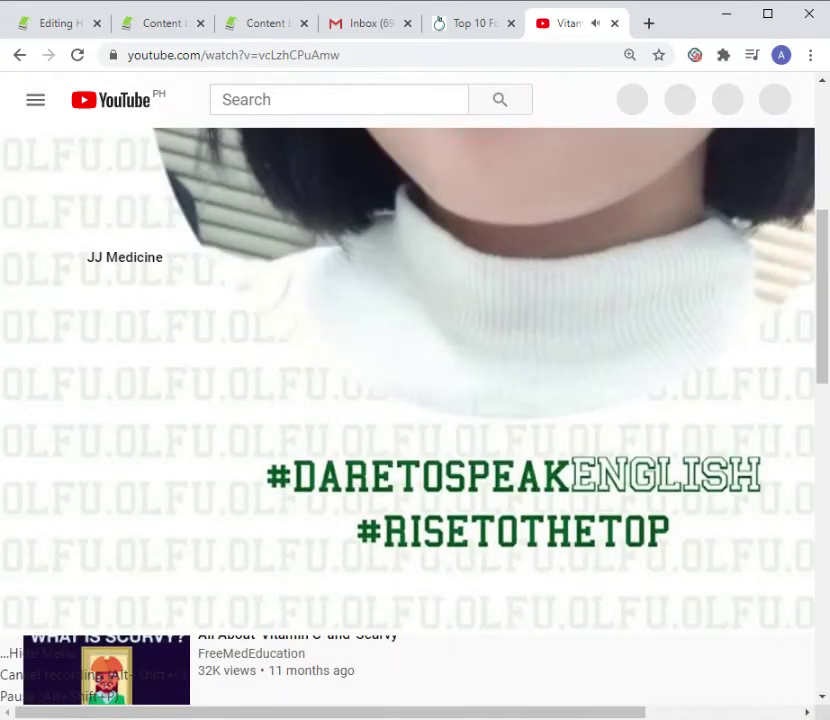
scroll(465, 283, "up", 2)
scroll(760, 233, "up", 1)
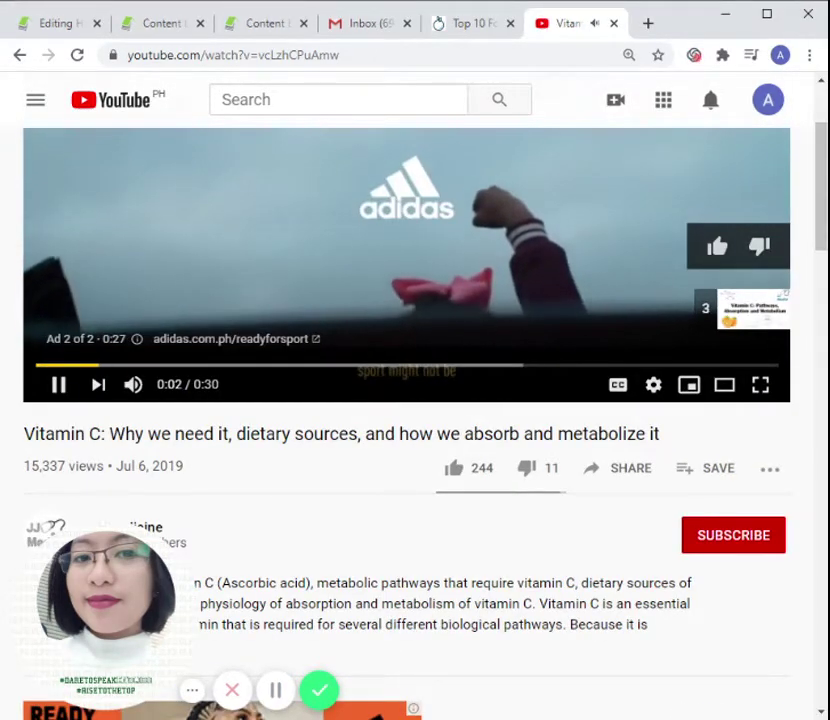
scroll(567, 246, "up", 2)
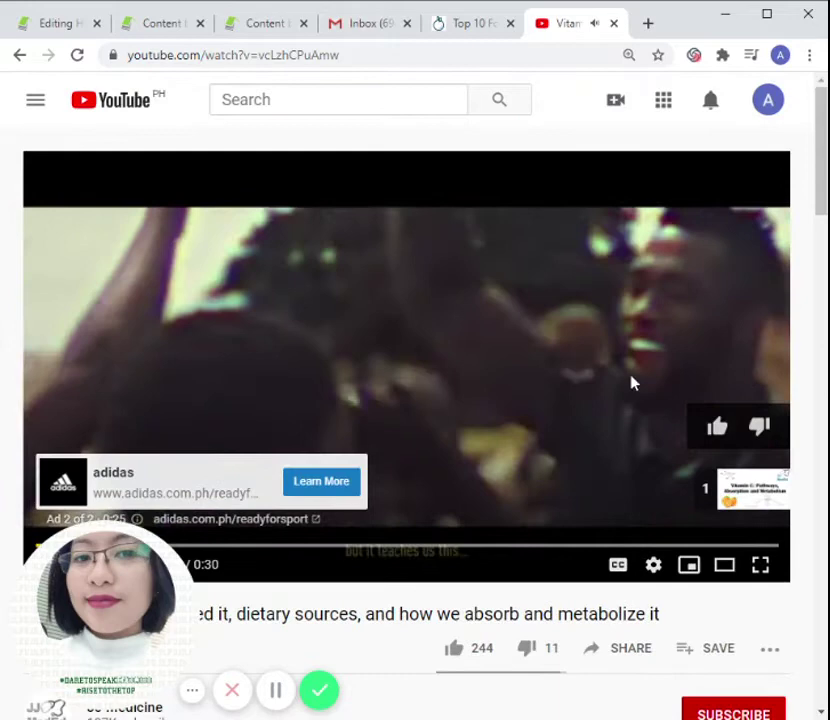
scroll(347, 382, "down", 2)
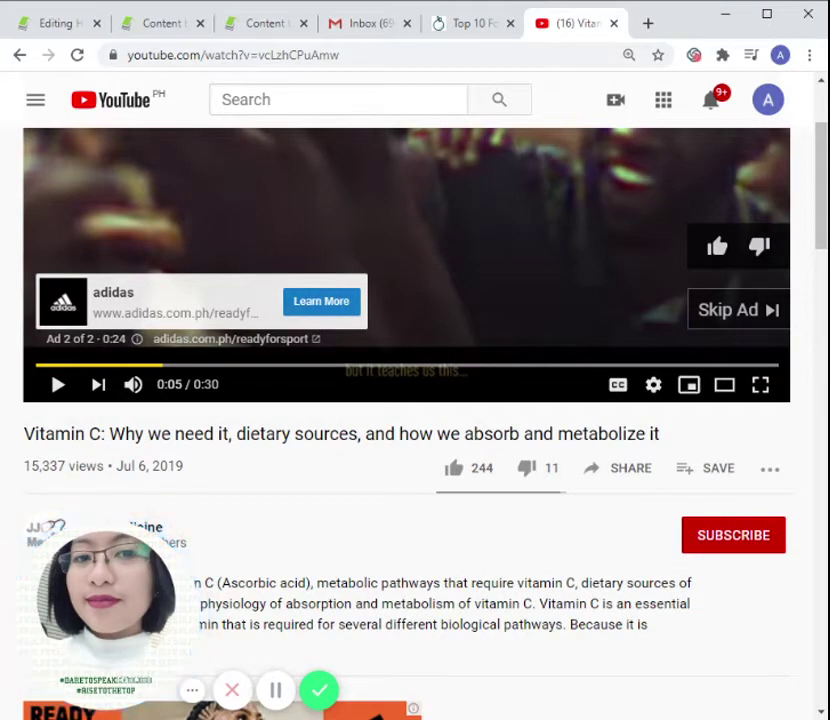
Step: Insert the pasted YouTube vitamin C link as the hotspot popup's video source
left_click(186, 28)
scroll(362, 445, "down", 1)
scroll(380, 455, "down", 2)
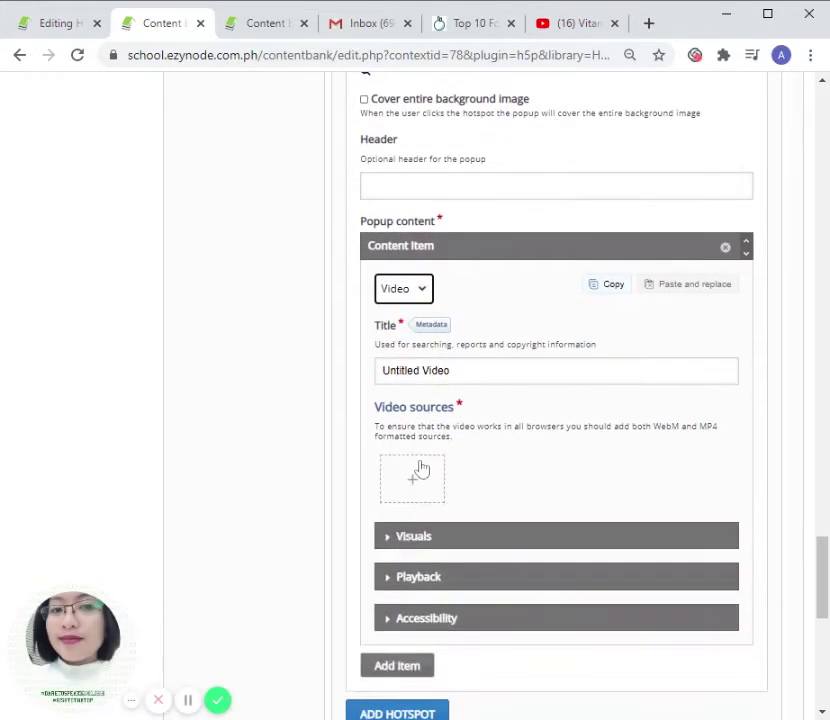
left_click(413, 484)
left_click(630, 544)
type("https://www.youtube.com/watch?v=vcLzhCPuAmw")
left_click(640, 650)
scroll(400, 580, "down", 2)
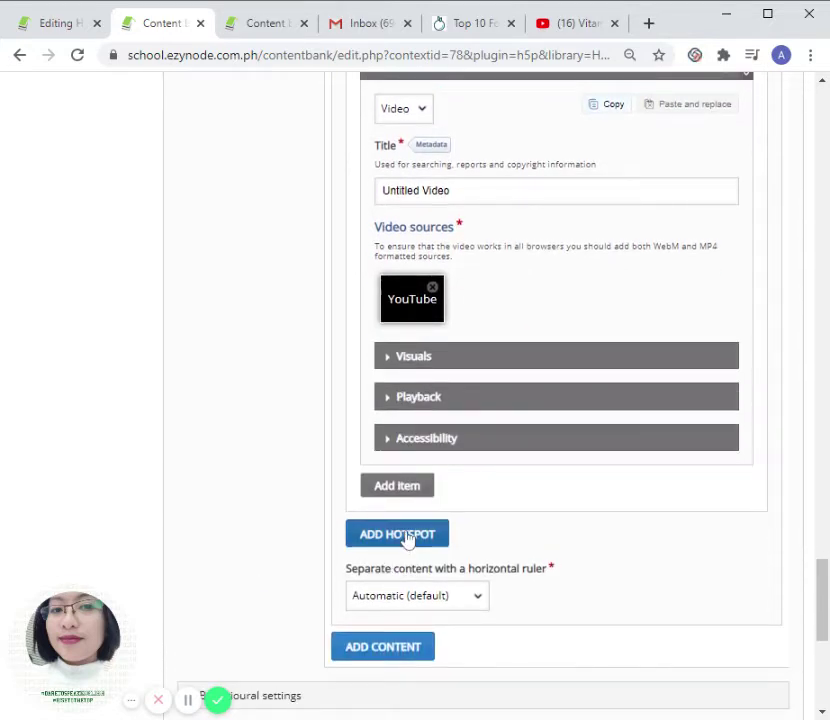
Step: Add a hotspot whose popup content is an Image showing the oranges photo
left_click(407, 540)
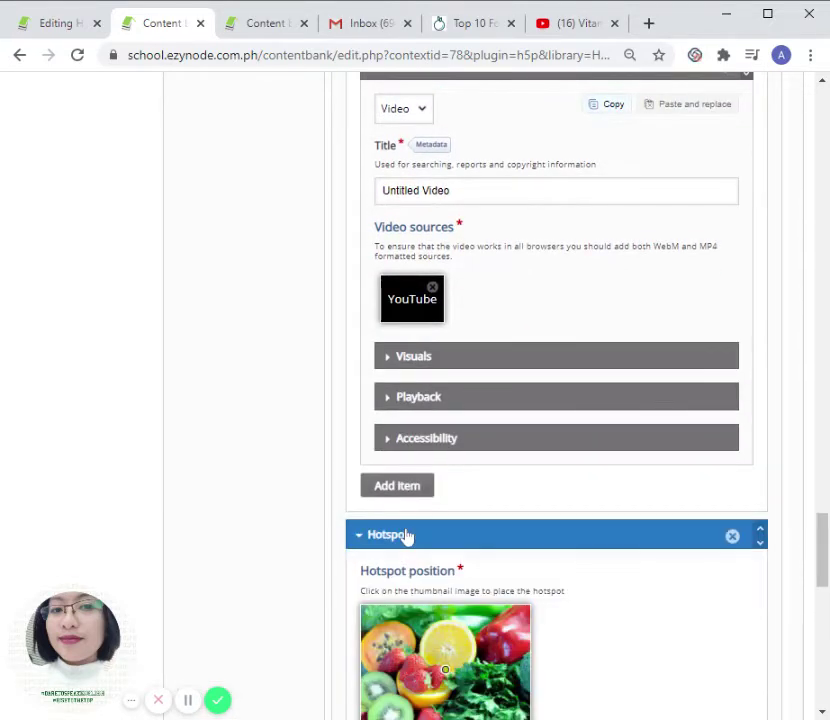
scroll(440, 535, "down", 3)
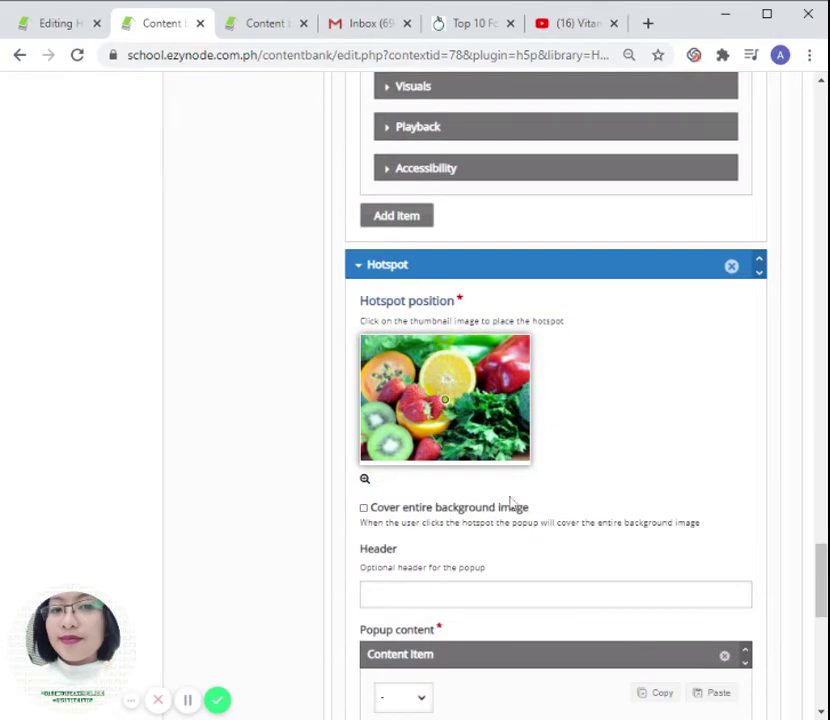
scroll(503, 503, "down", 1)
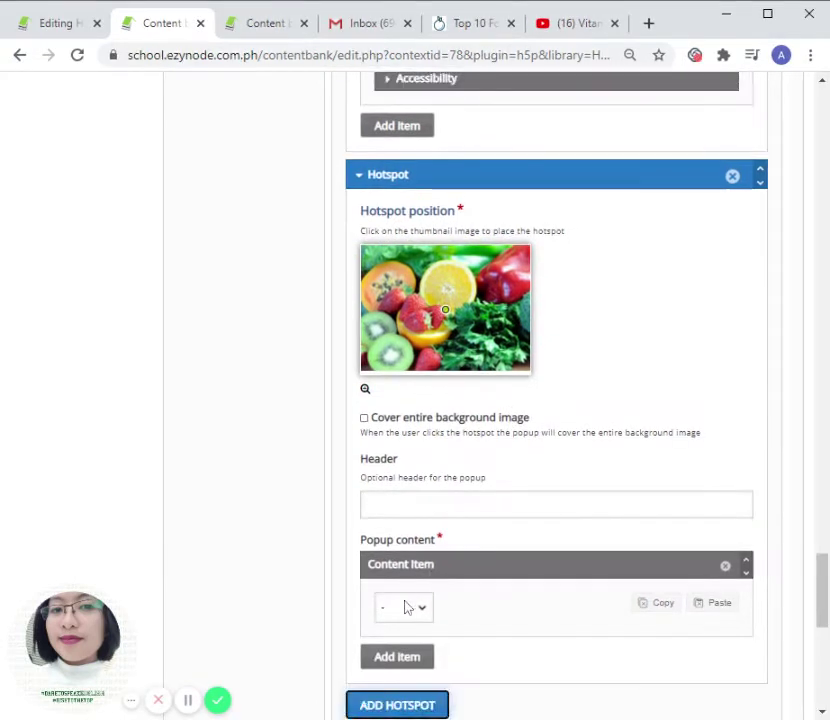
left_click(404, 607)
left_click(404, 689)
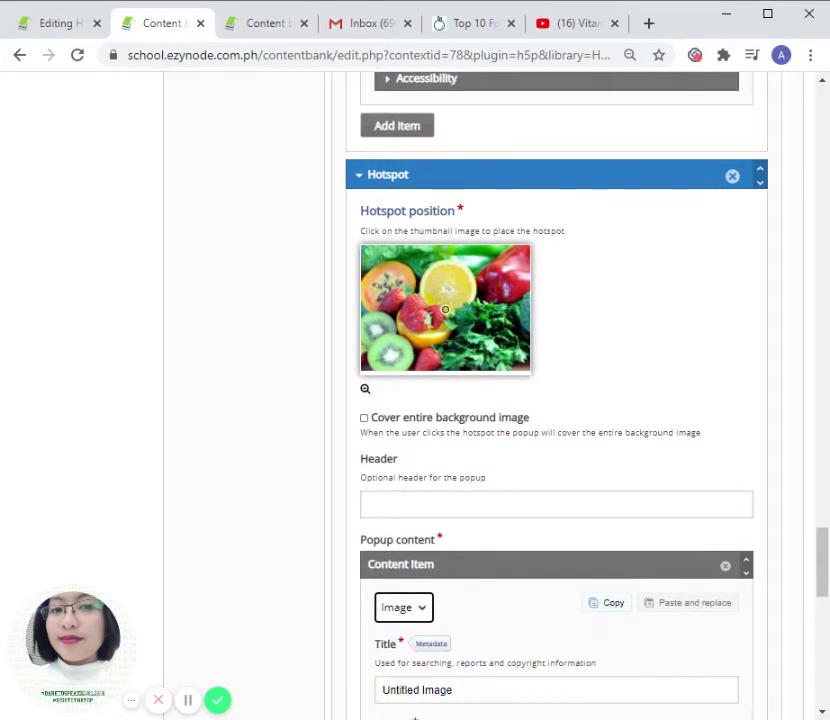
scroll(383, 537, "down", 2)
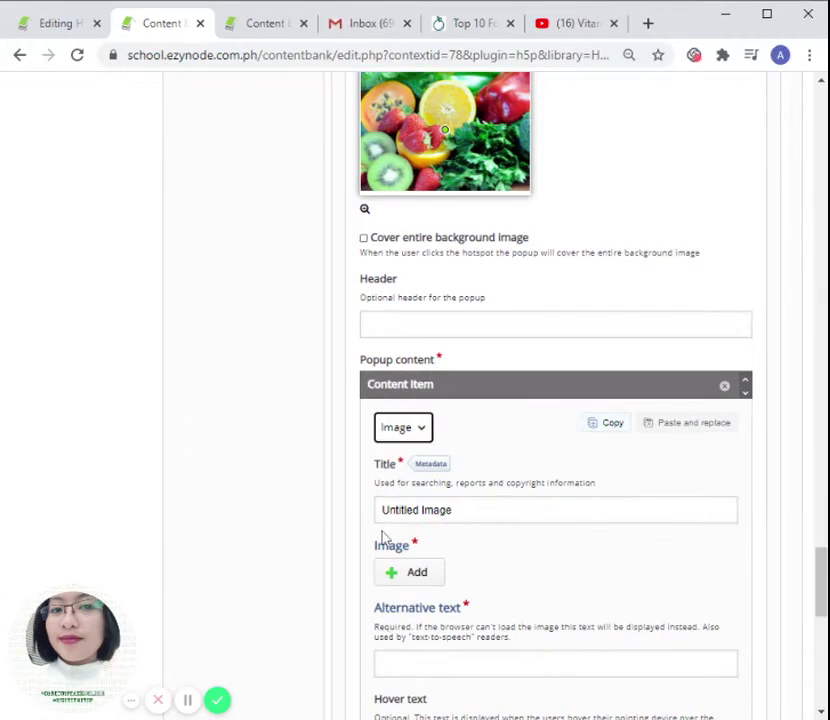
left_click(412, 573)
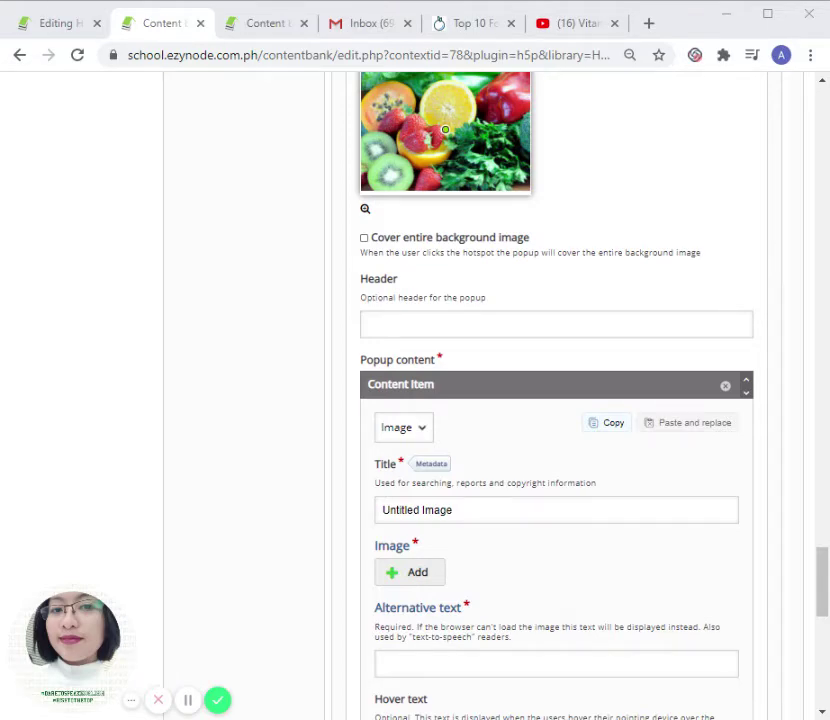
Step: Add one more empty hotspot and expand its settings panel
scroll(452, 474, "down", 3)
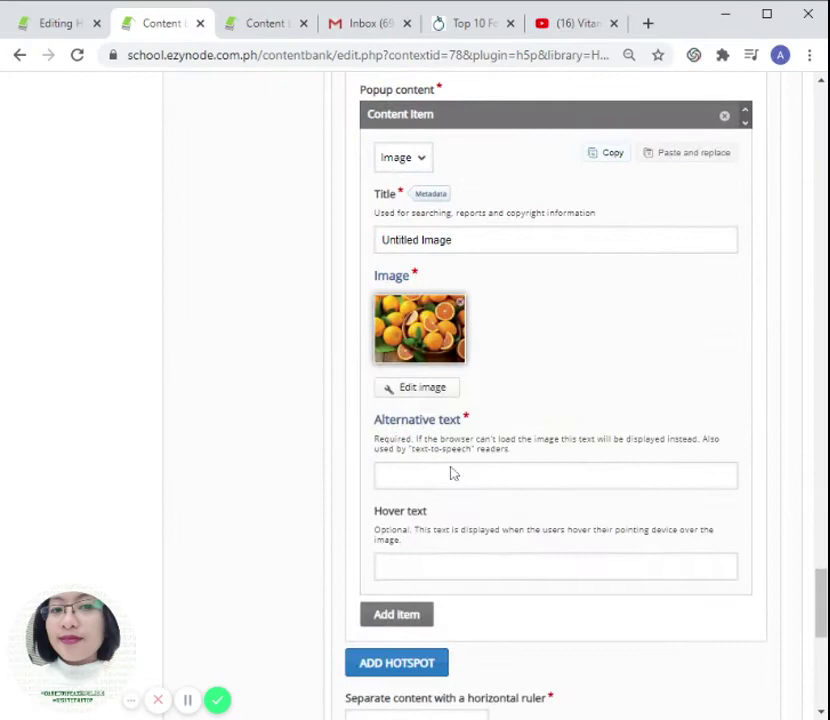
scroll(396, 420, "down", 1)
left_click(404, 574)
left_click(477, 569)
scroll(476, 569, "down", 4)
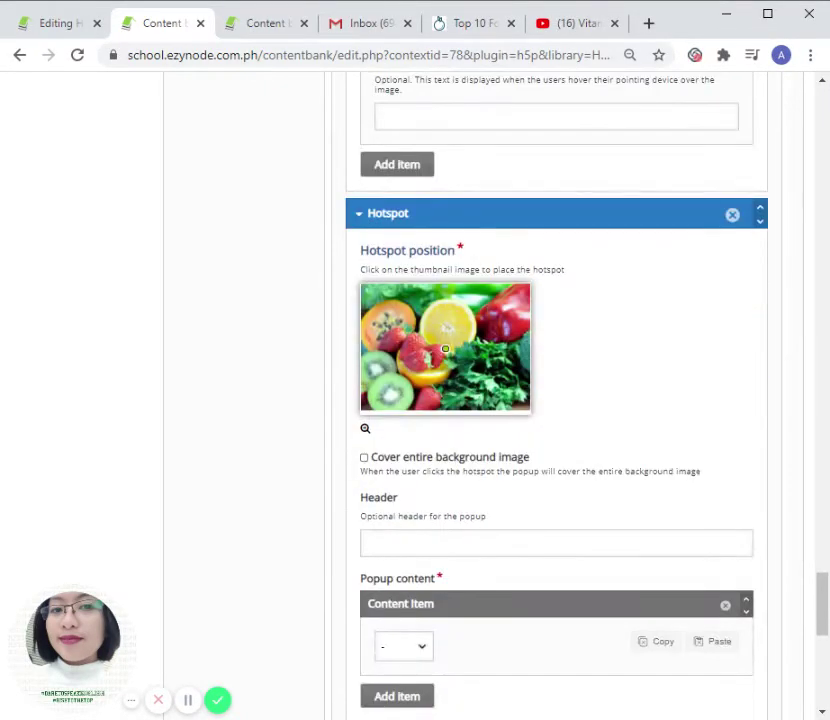
Step: Place the new hotspot on the fruit picture and set its popup content type to Image
double_click(445, 348)
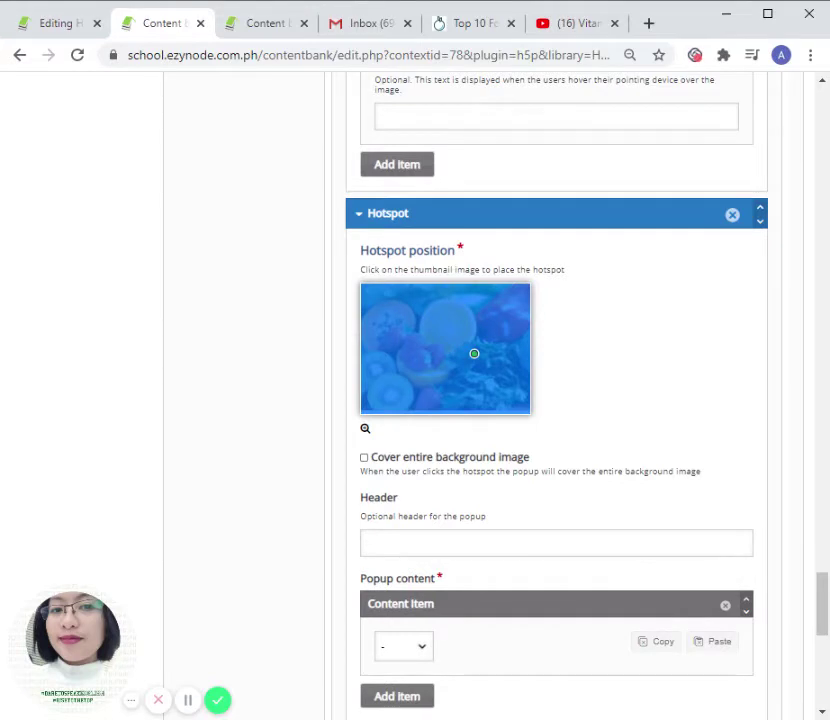
scroll(400, 560, "down", 1)
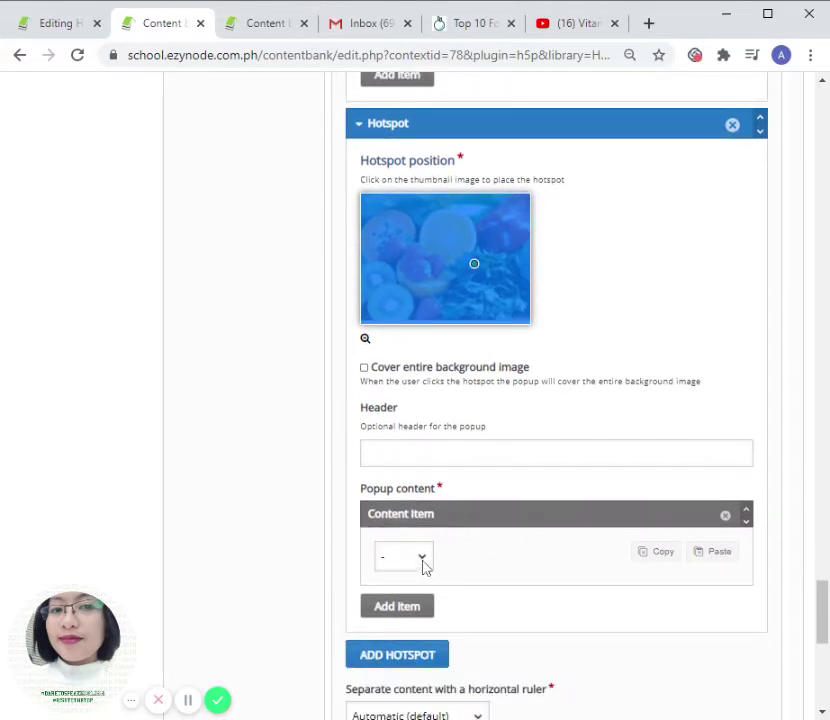
left_click(424, 565)
scroll(424, 568, "down", 1)
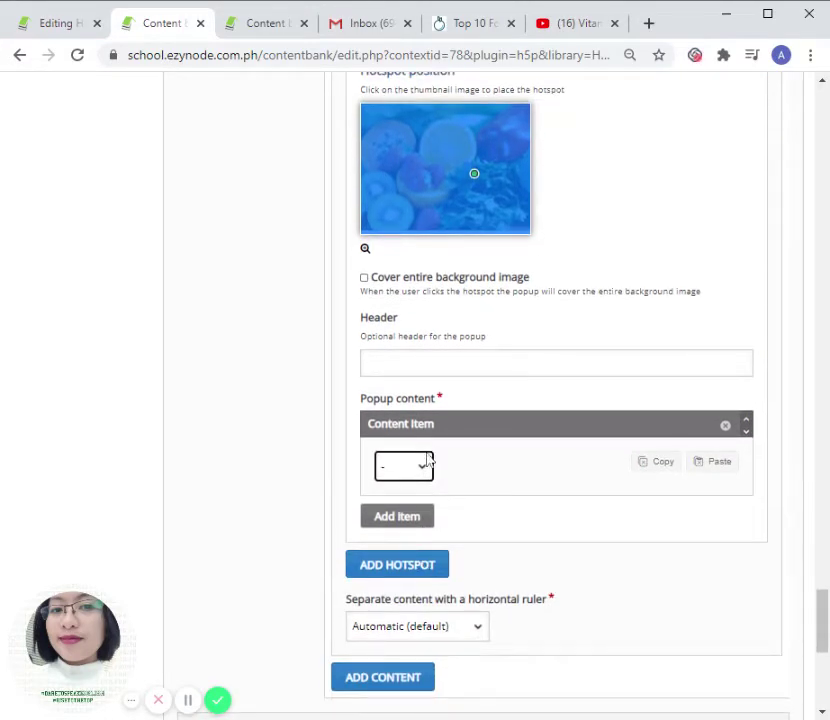
left_click(424, 466)
left_click(403, 552)
Step: Upload the strawberry picture as the hotspot's popup image
scroll(403, 550, "down", 1)
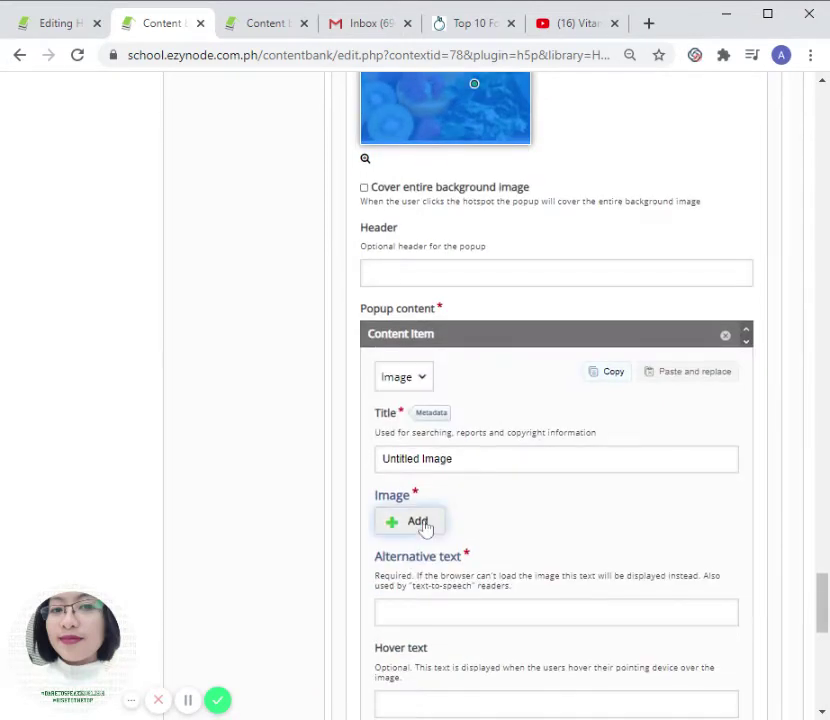
left_click(418, 523)
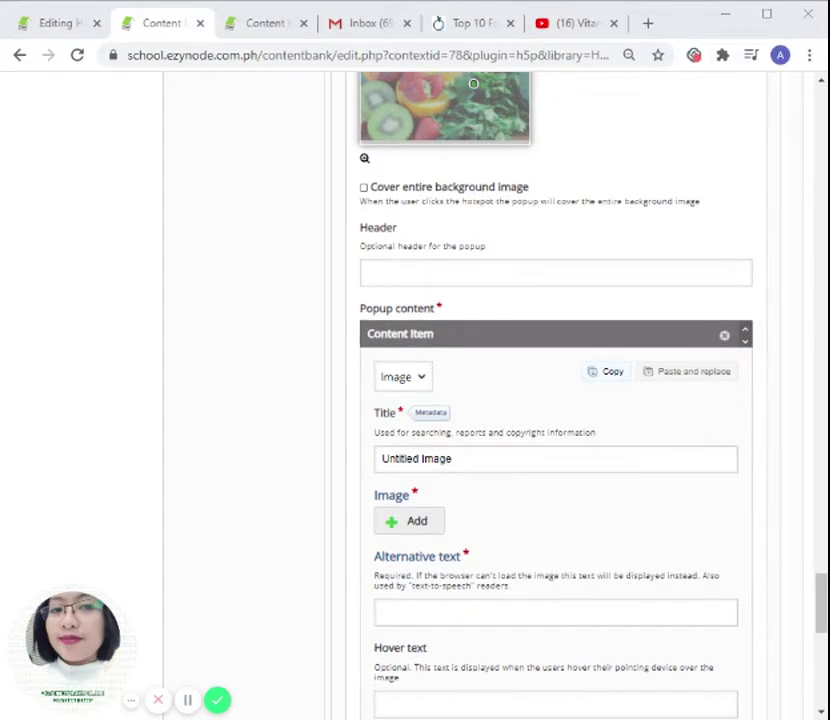
key("Return")
scroll(470, 540, "down", 4)
scroll(460, 549, "down", 3)
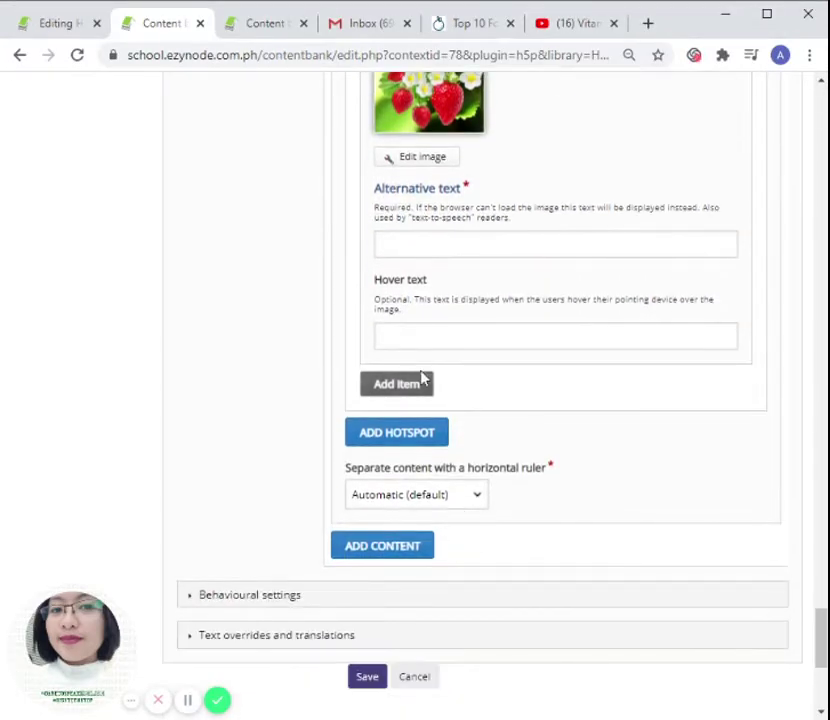
scroll(487, 448, "up", 10)
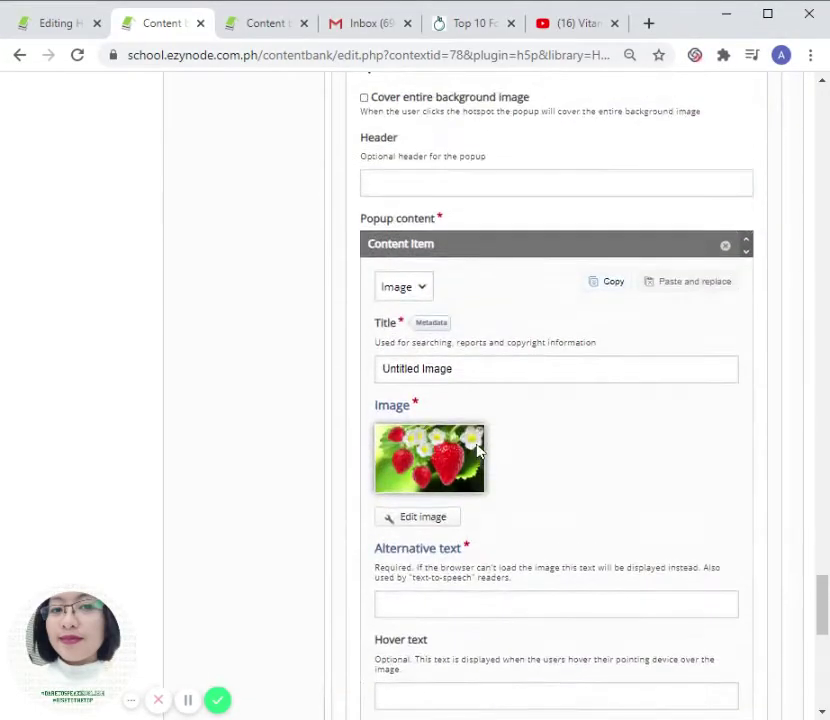
scroll(480, 460, "up", 15)
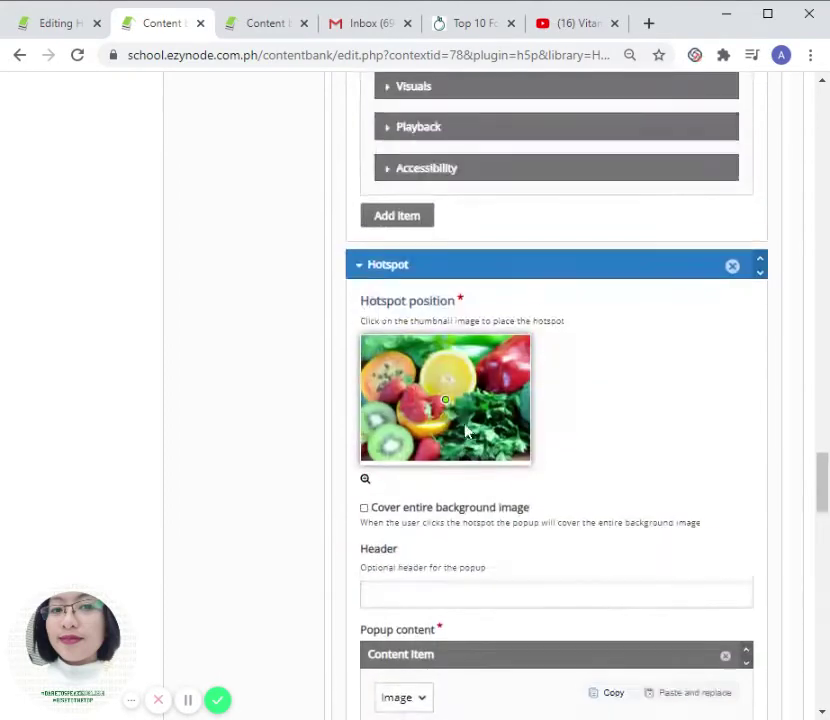
scroll(435, 343, "up", 20)
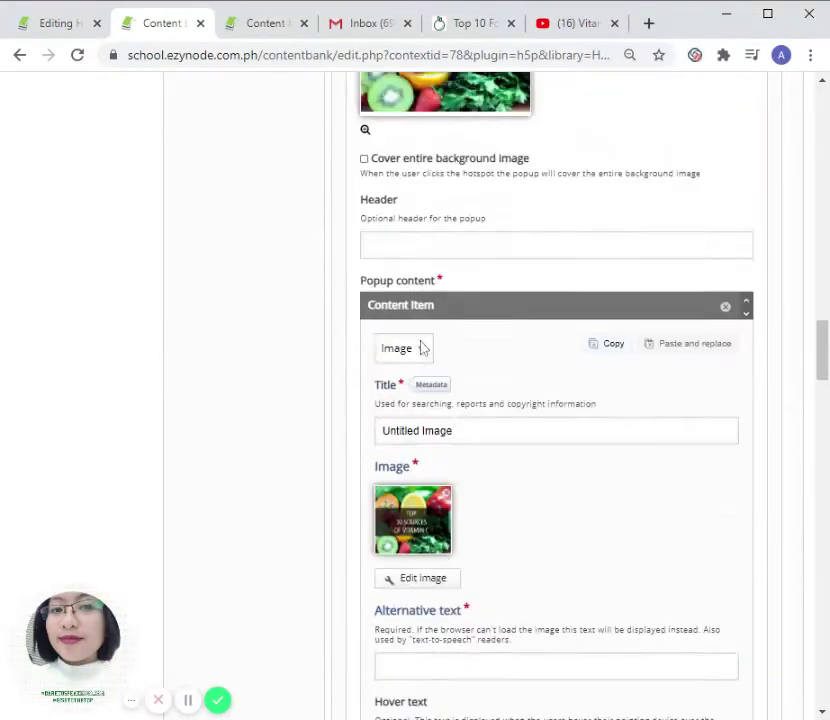
scroll(435, 344, "up", 20)
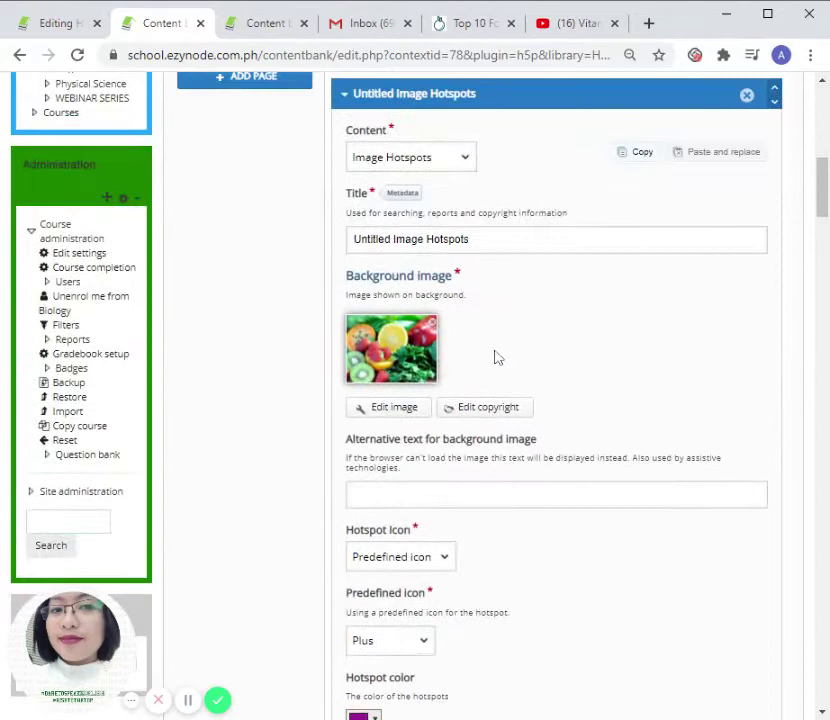
Step: Title page 1 'TOP 10 SOURCES OF VITAMIN C' and open page 2 for editing
scroll(435, 343, "up", 5)
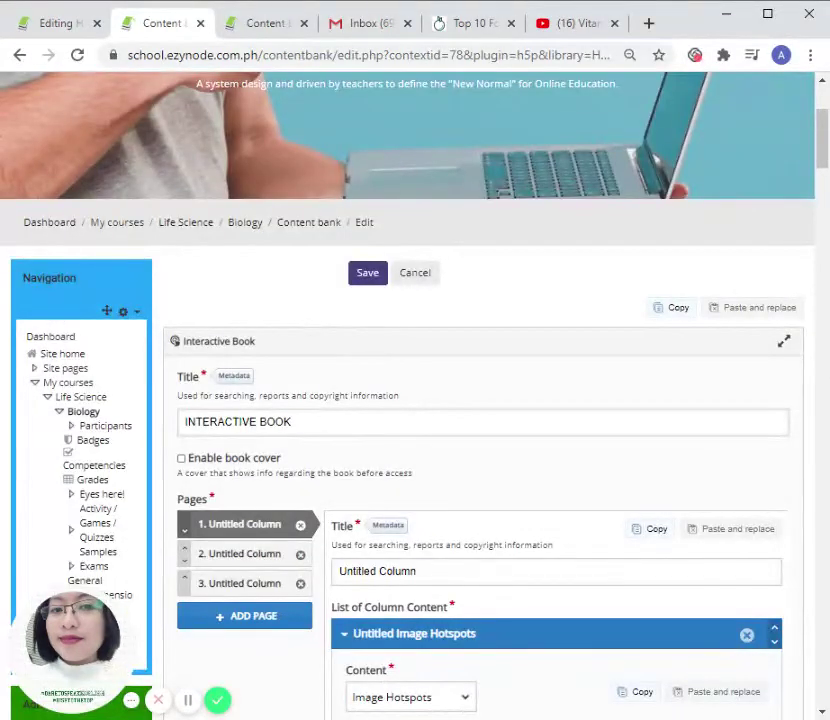
left_click_drag(418, 571, 297, 553)
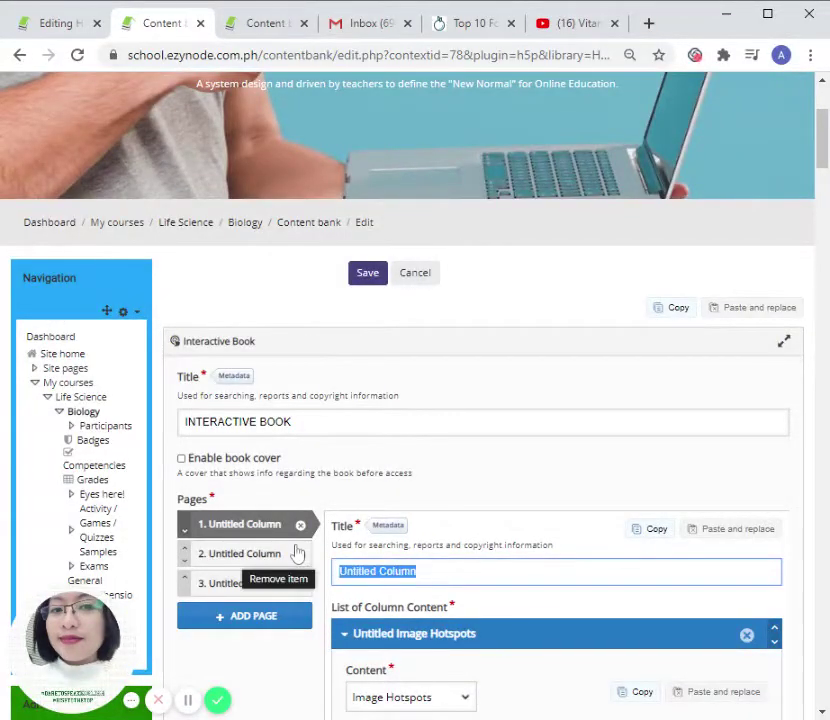
type("TOP 10 SOURCES OF VITA")
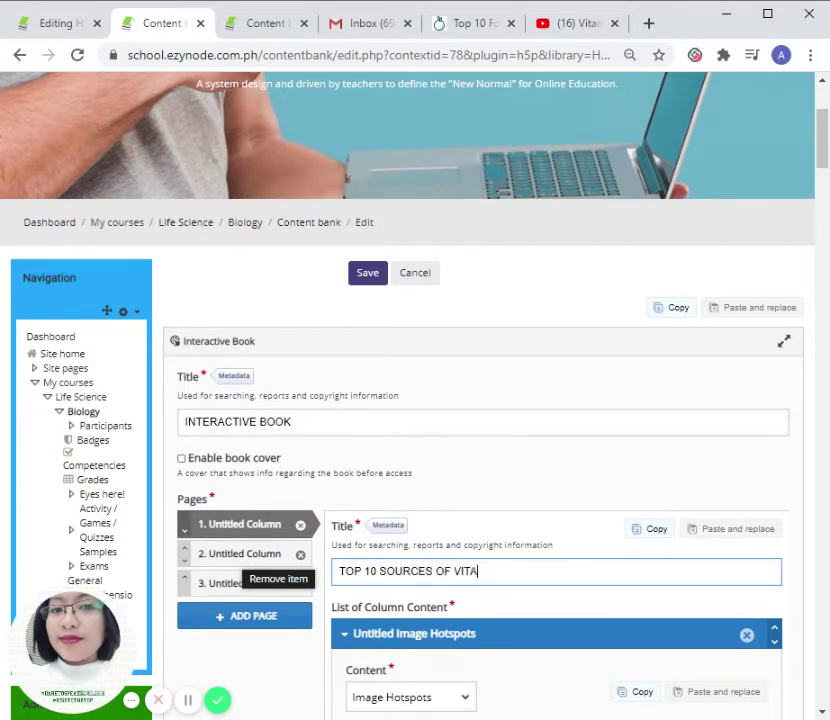
type("C")
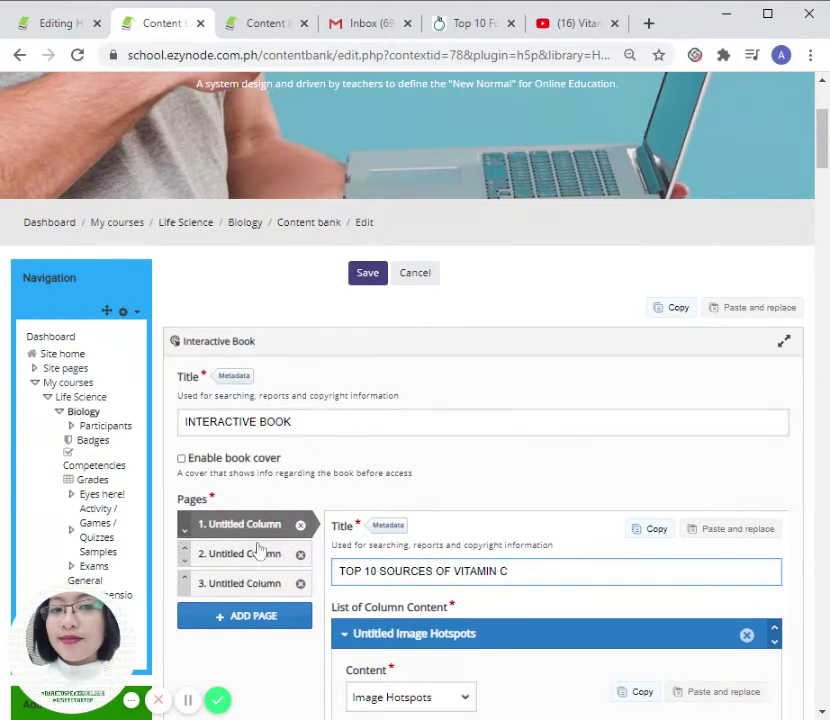
left_click(364, 489)
scroll(364, 489, "down", 1)
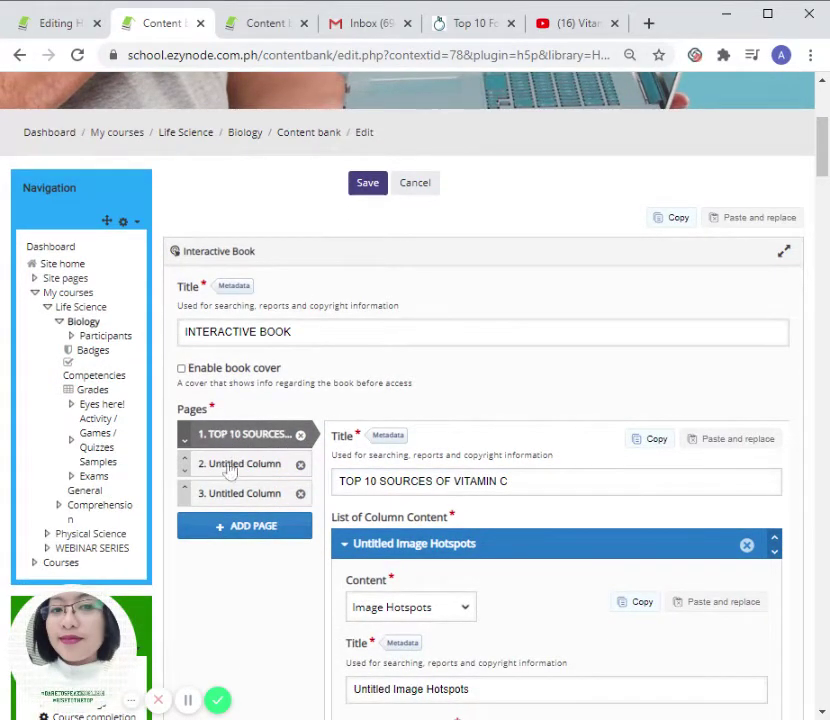
left_click(237, 466)
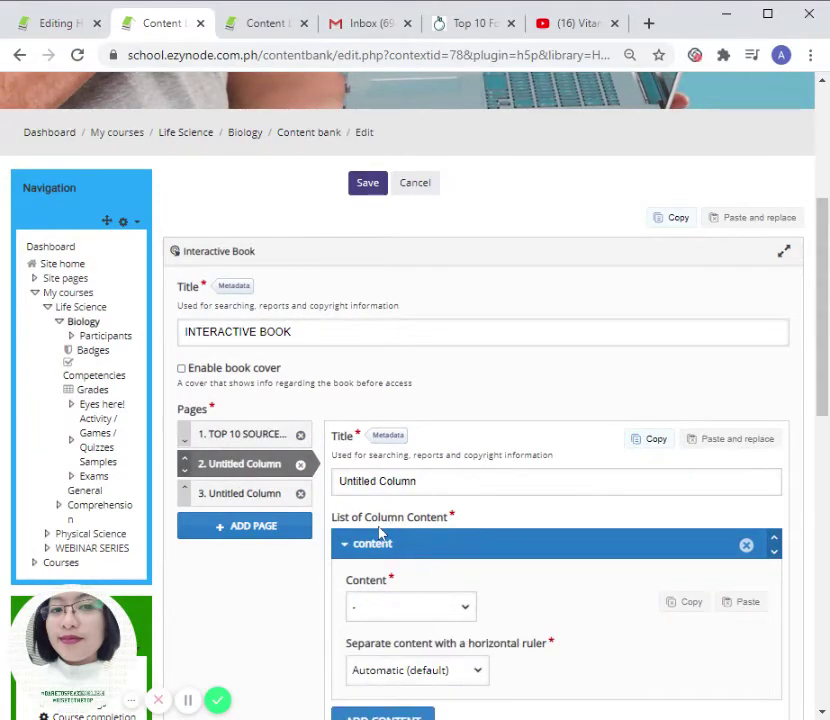
Step: Set page 2's column content type to Text
scroll(632, 474, "down", 1)
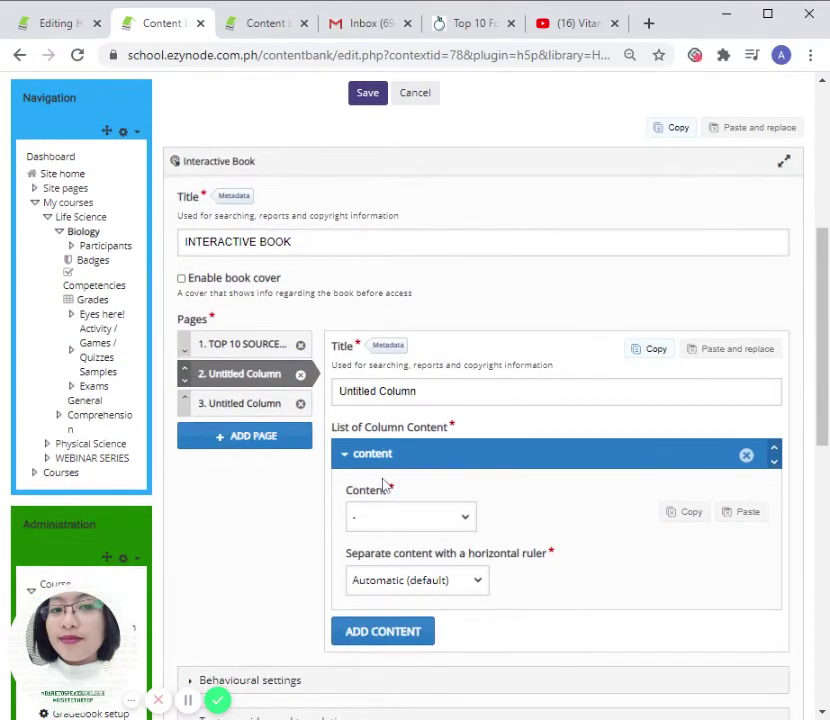
scroll(383, 485, "down", 1)
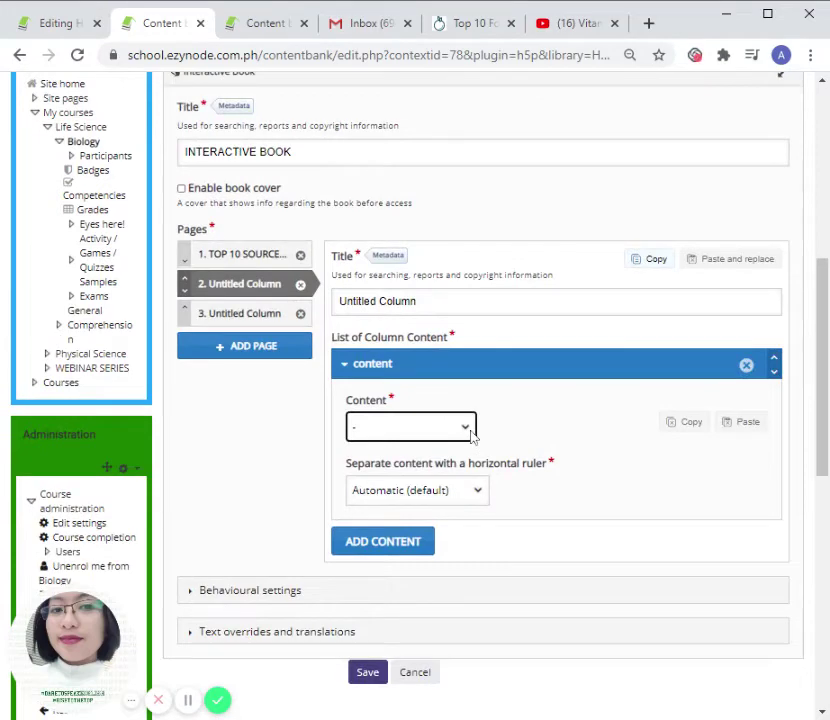
left_click(437, 420)
scroll(452, 500, "down", 1)
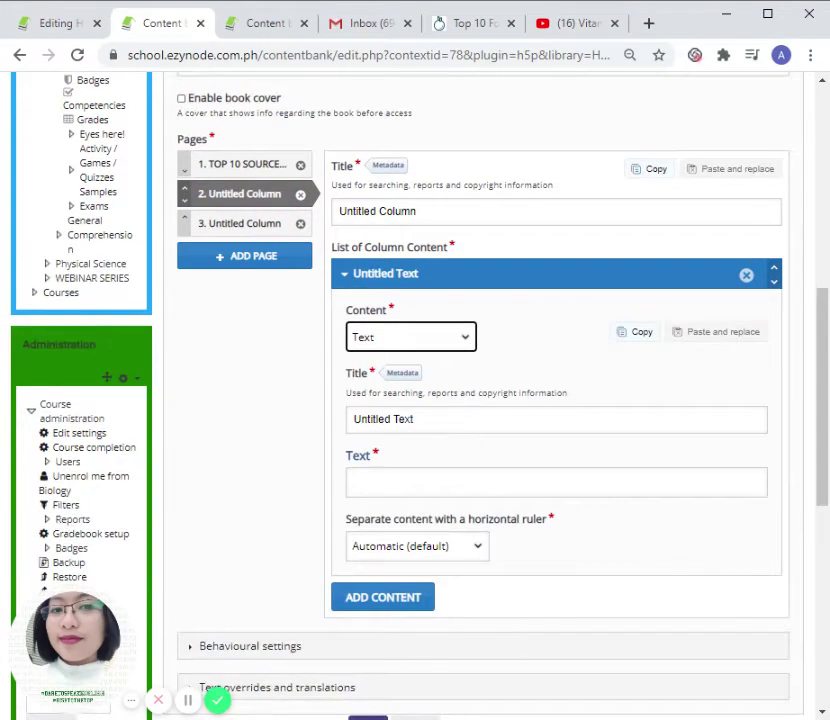
left_click(460, 27)
Step: Select the MyFoodData article's High Vitamin C Foods list from its heading through Kiwifruit
scroll(287, 324, "down", 6)
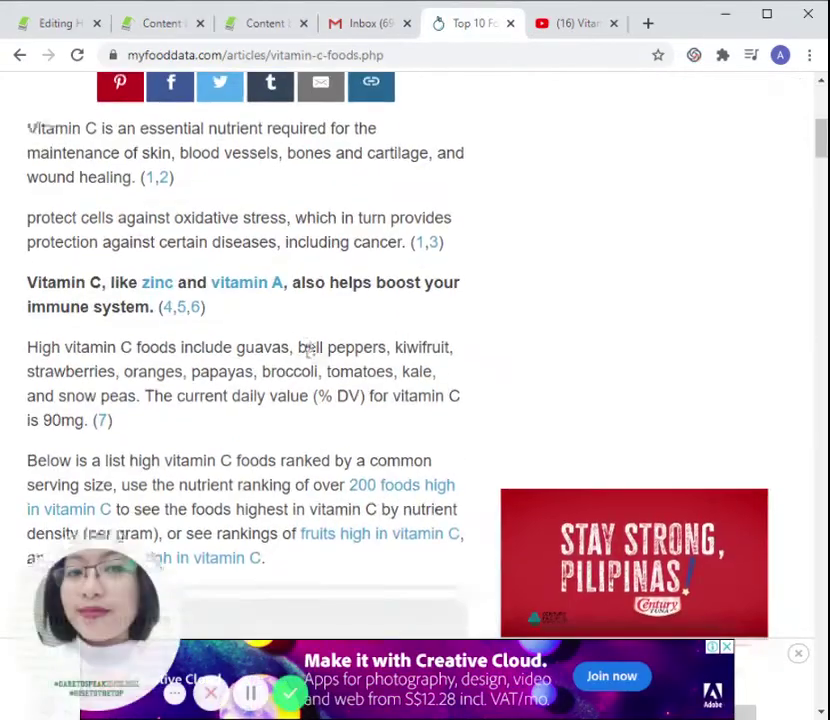
scroll(310, 347, "down", 9)
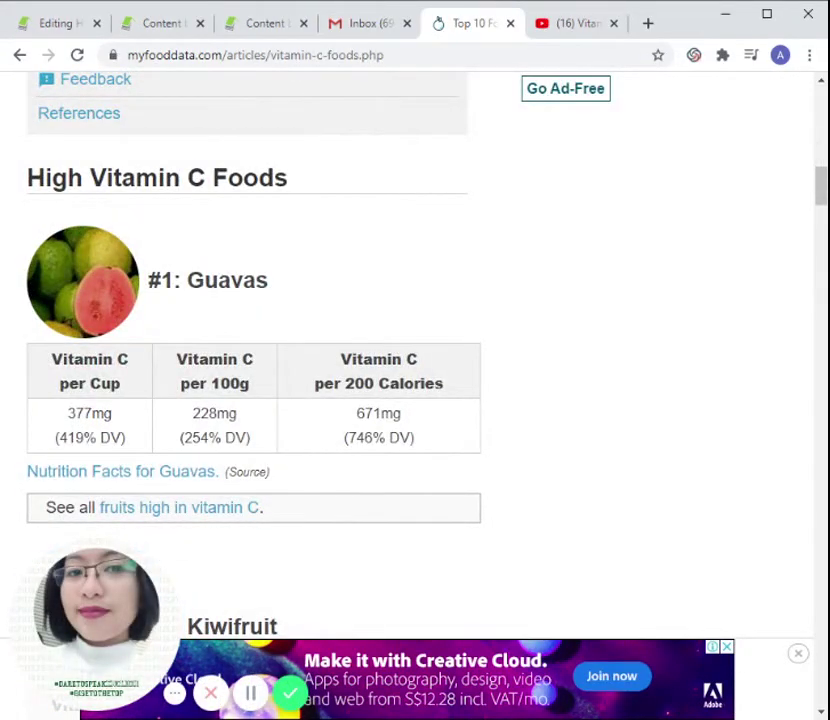
left_click_drag(24, 170, 303, 400)
scroll(143, 354, "down", 1)
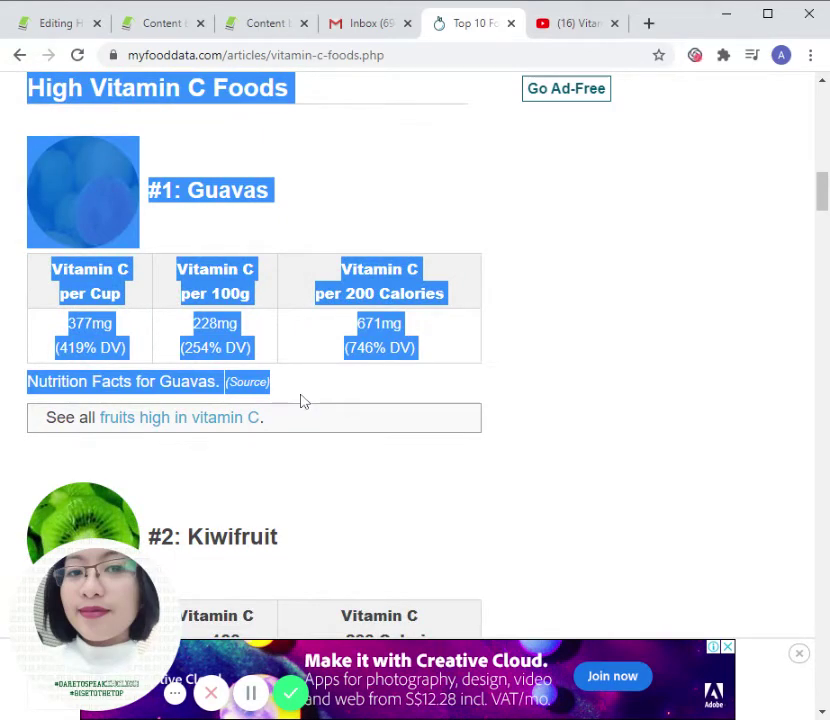
scroll(304, 402, "down", 1)
scroll(333, 430, "down", 4)
left_click_drag(305, 405, 303, 291)
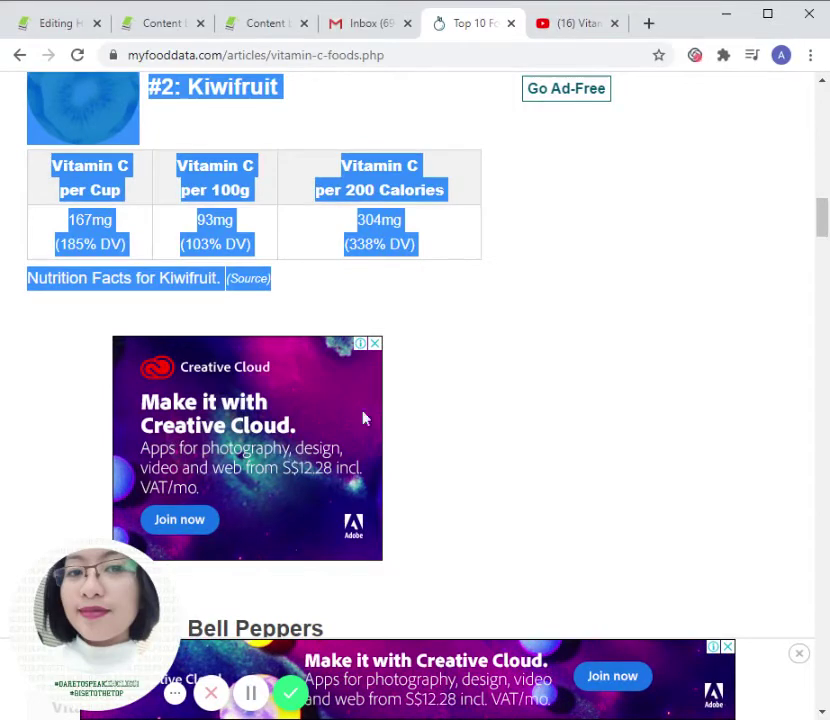
Step: Paste the copied vitamin C foods list, with Guavas and Kiwifruit, into page 2's Text field
left_click(162, 28)
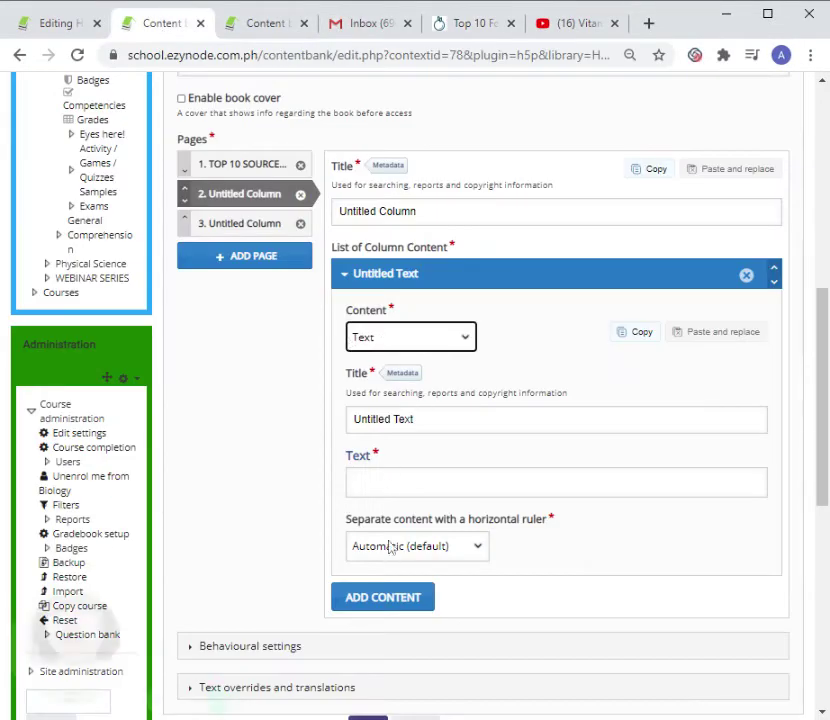
scroll(383, 424, "down", 1)
left_click(383, 393)
key("ctrl+v")
scroll(488, 376, "up", 8)
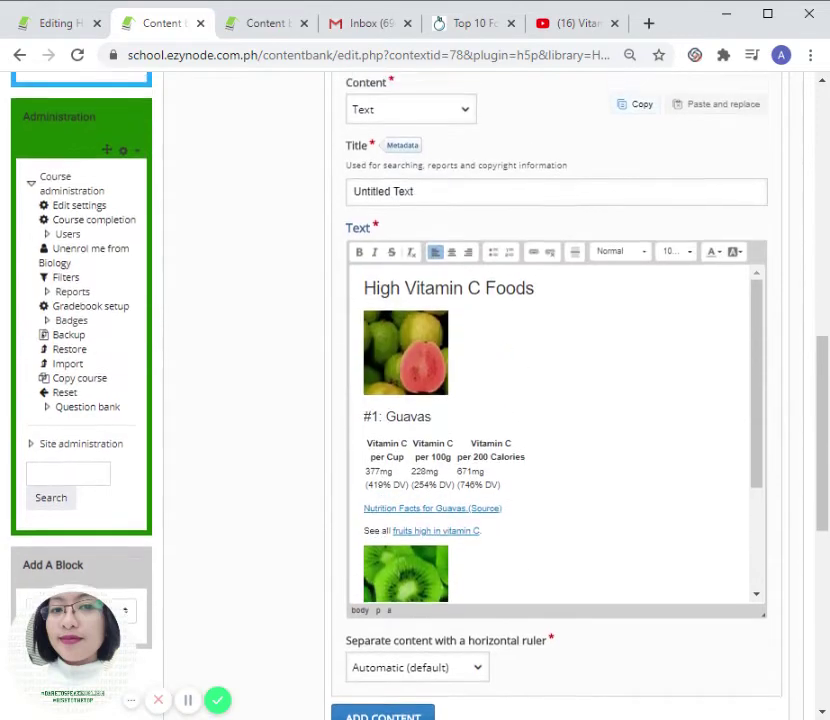
scroll(488, 376, "down", 3)
scroll(555, 410, "down", 5)
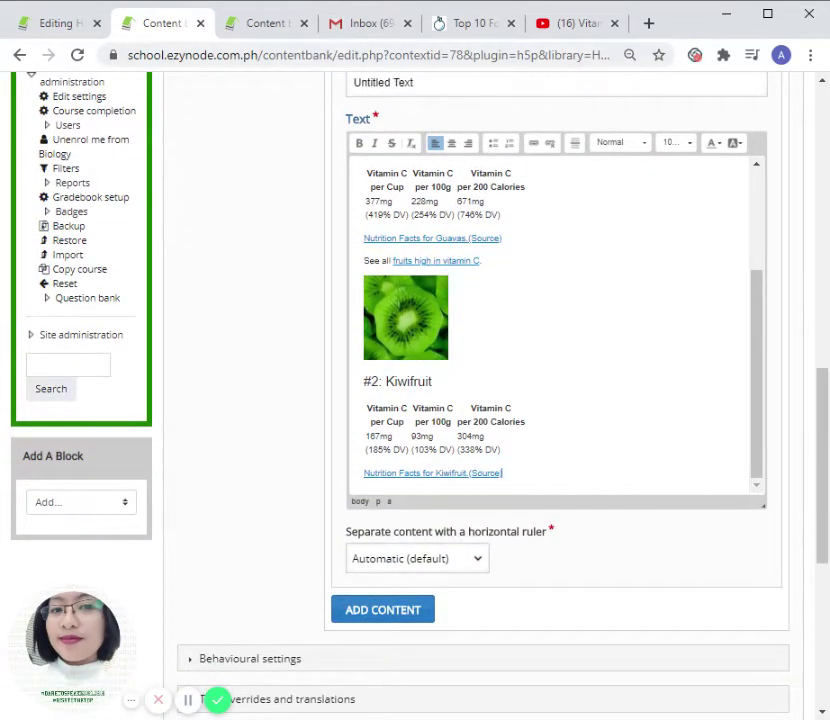
Step: Switch back to the vitamin C article and scroll further down it
left_click(478, 24)
scroll(469, 359, "down", 2)
left_click(470, 359)
scroll(328, 441, "down", 2)
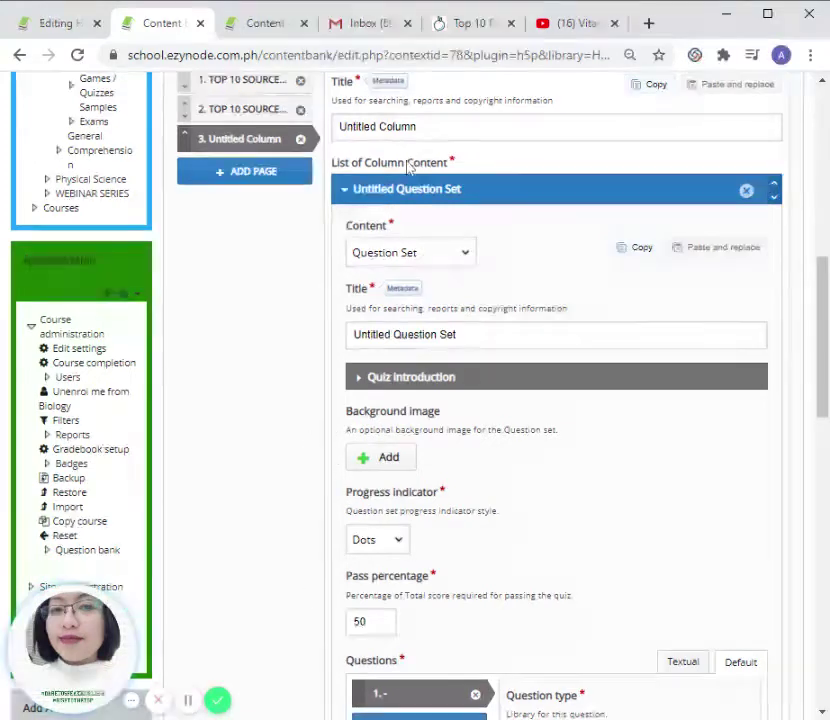
Step: Replace page 3's title with 'QUESTION SET'
left_click_drag(416, 127, 311, 133)
type("QUES")
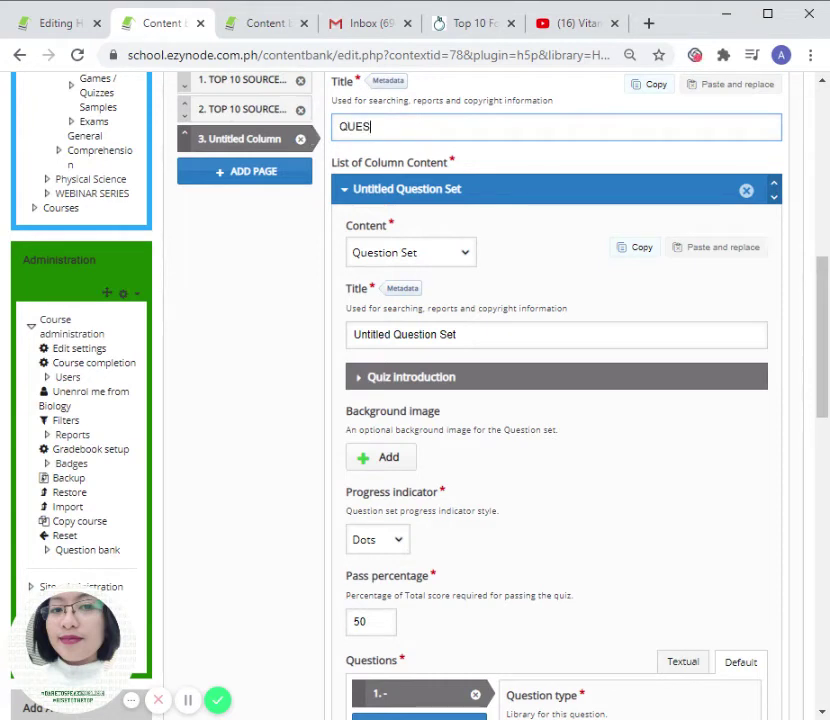
type("TION SET")
left_click(185, 707)
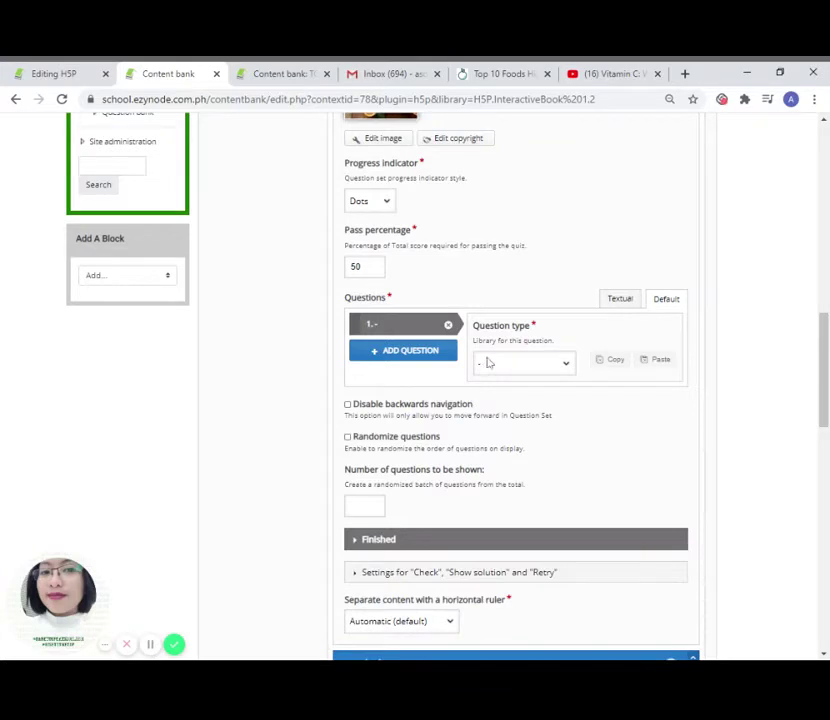
Step: Make the Question Set's first question Multiple Choice and confirm the content type change
scroll(488, 363, "up", 2)
scroll(455, 306, "up", 2)
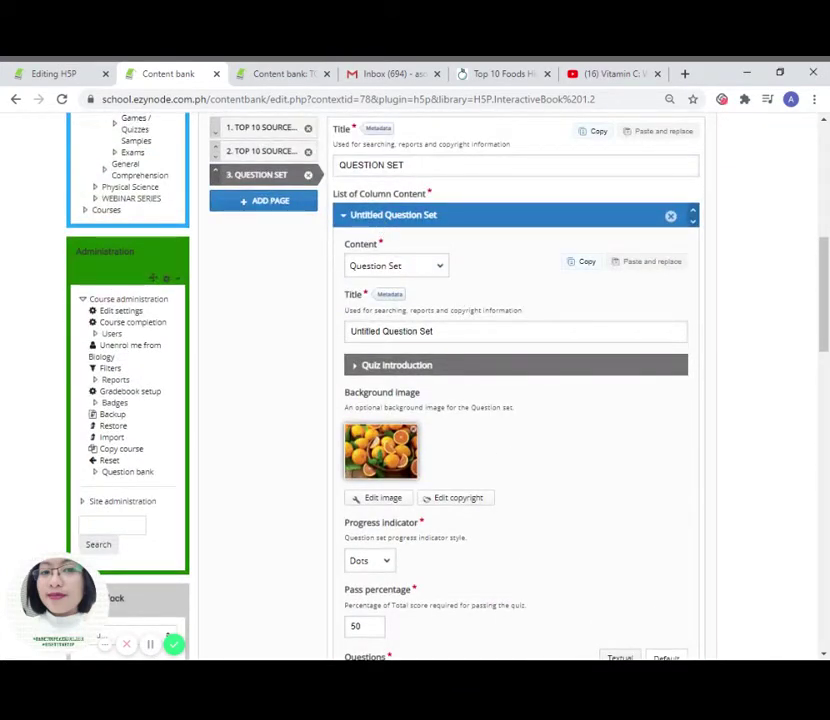
scroll(376, 466, "down", 2)
scroll(410, 460, "down", 3)
left_click(515, 507)
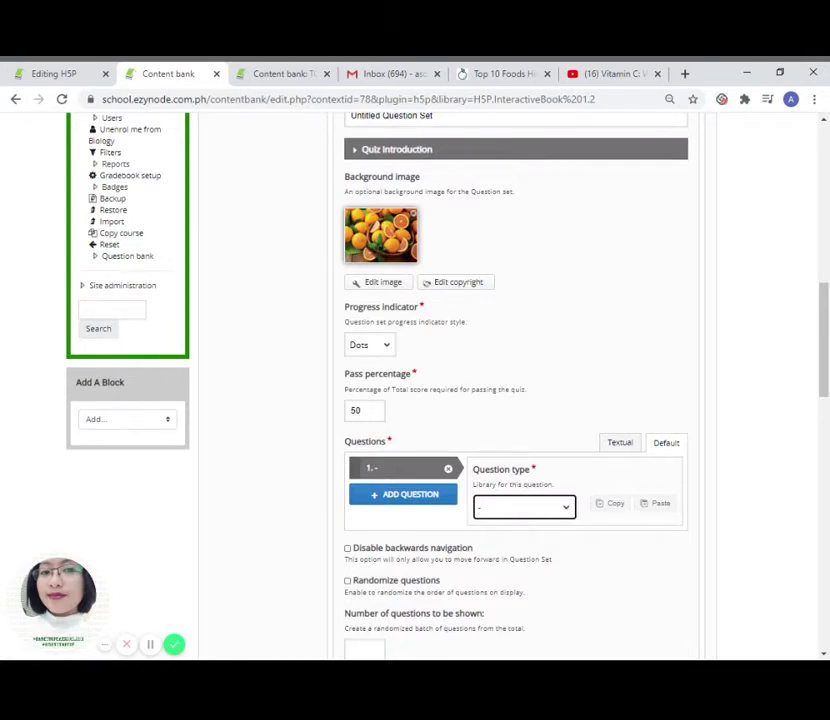
key("Down")
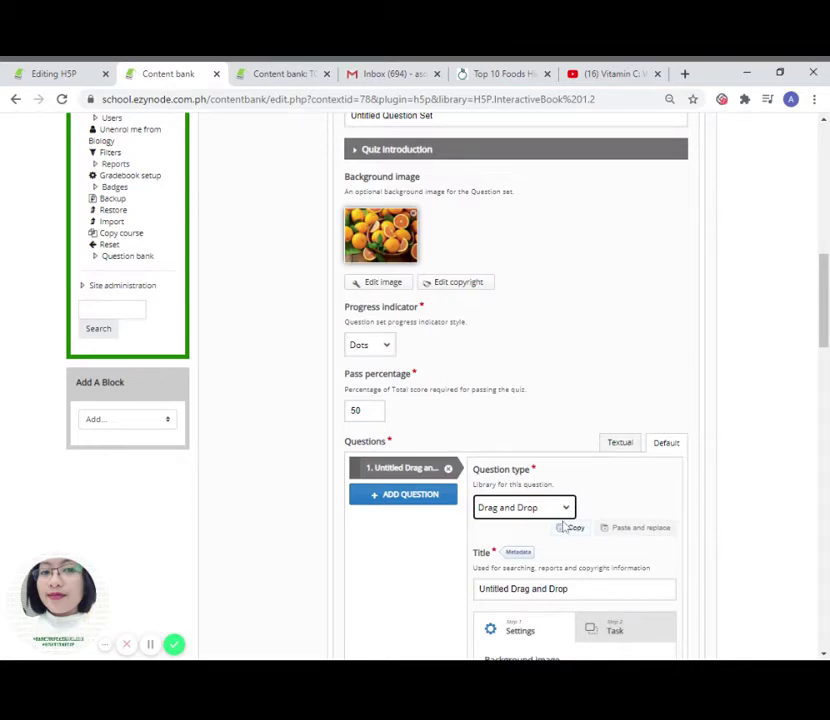
key("Up")
left_click(563, 595)
scroll(563, 597, "down", 3)
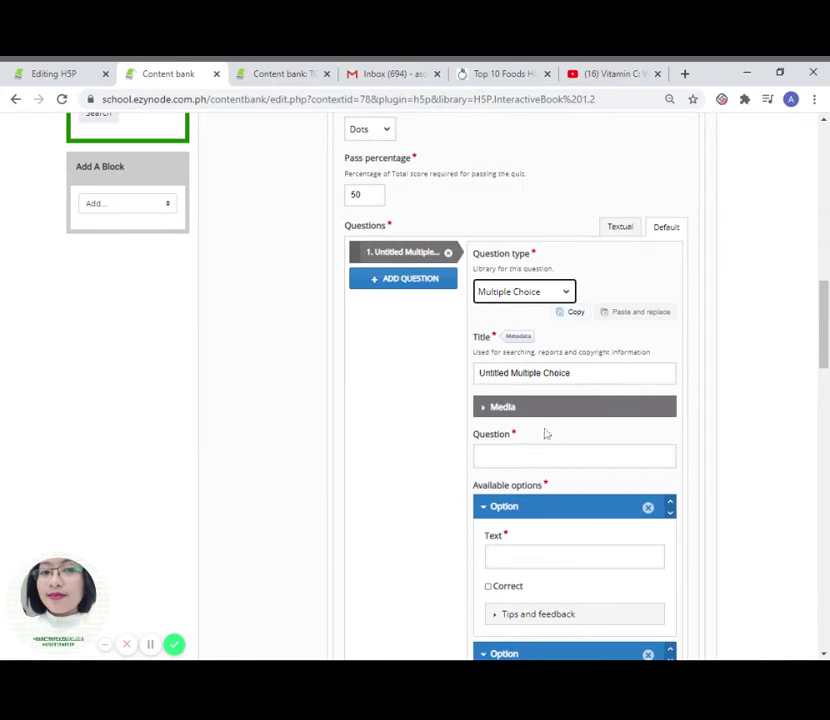
Step: Select the Vitamin C per 100g header in the article's #10: Kale table
left_click(468, 73)
scroll(241, 265, "up", 5)
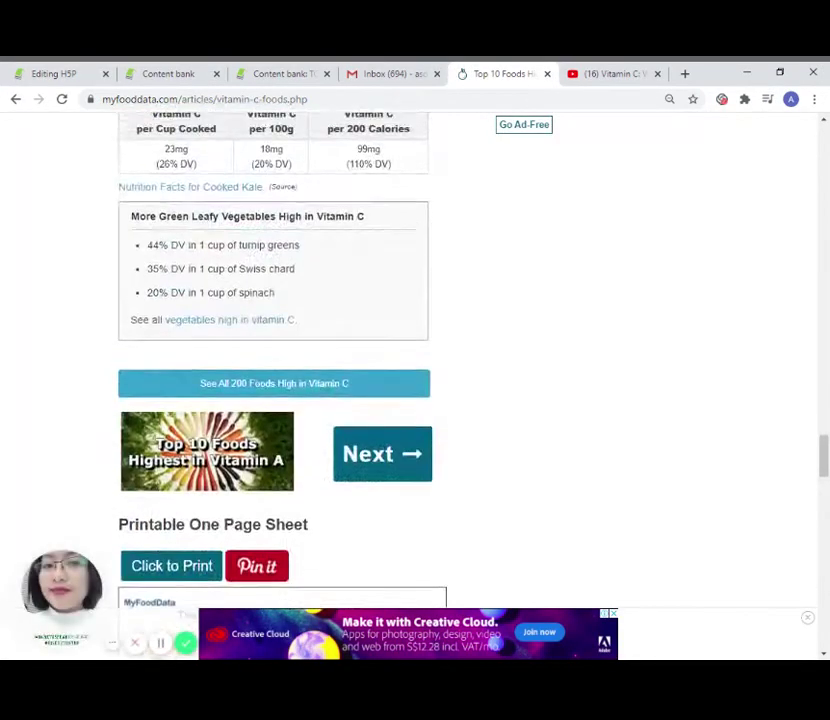
scroll(241, 268, "up", 1)
mouse_move(151, 240)
left_mouse_down()
mouse_move(156, 254)
mouse_move(203, 241)
mouse_move(163, 254)
mouse_move(151, 240)
left_mouse_up()
left_click(151, 240)
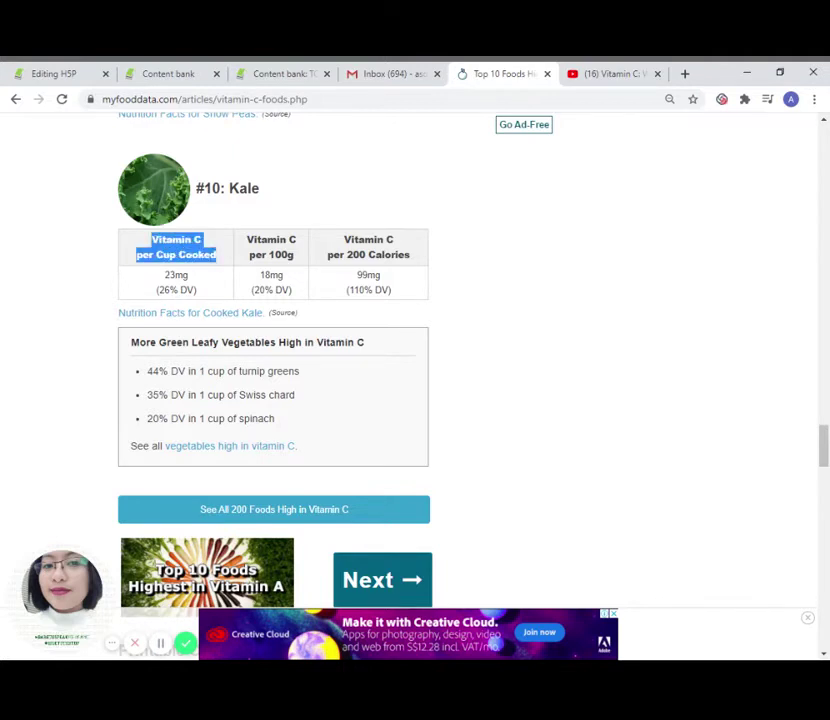
left_click_drag(306, 260, 247, 240)
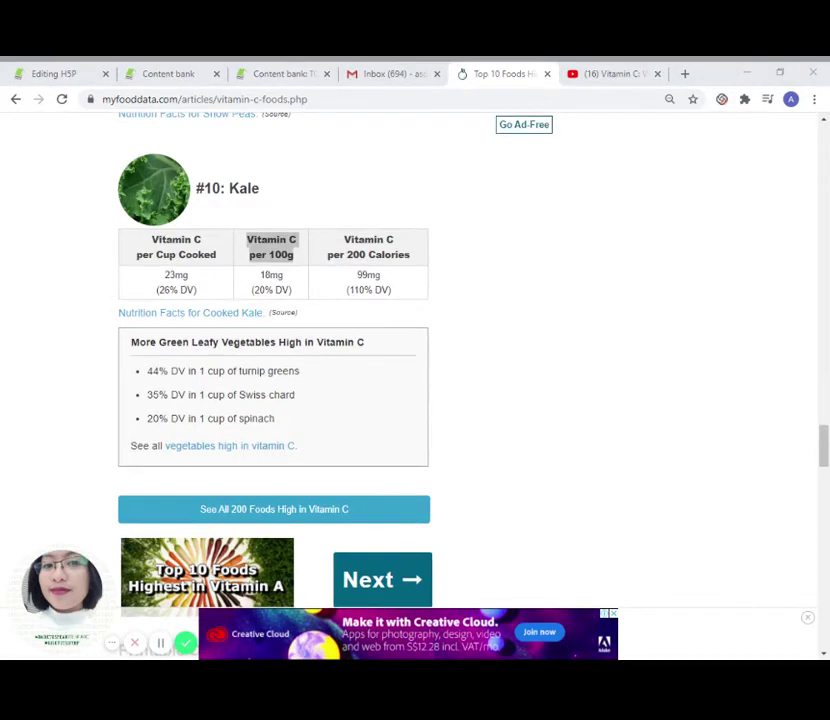
left_click(9, 200)
Step: Write question 1 as 'What is the Vitamin C content of kale per 100g?' and begin option A
left_click(159, 84)
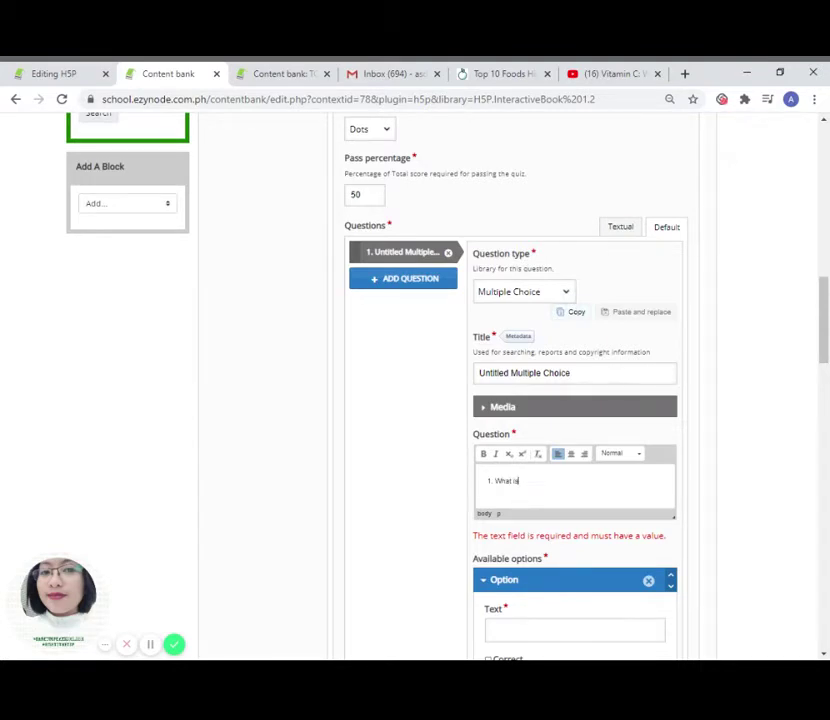
scroll(515, 400, "down", 10)
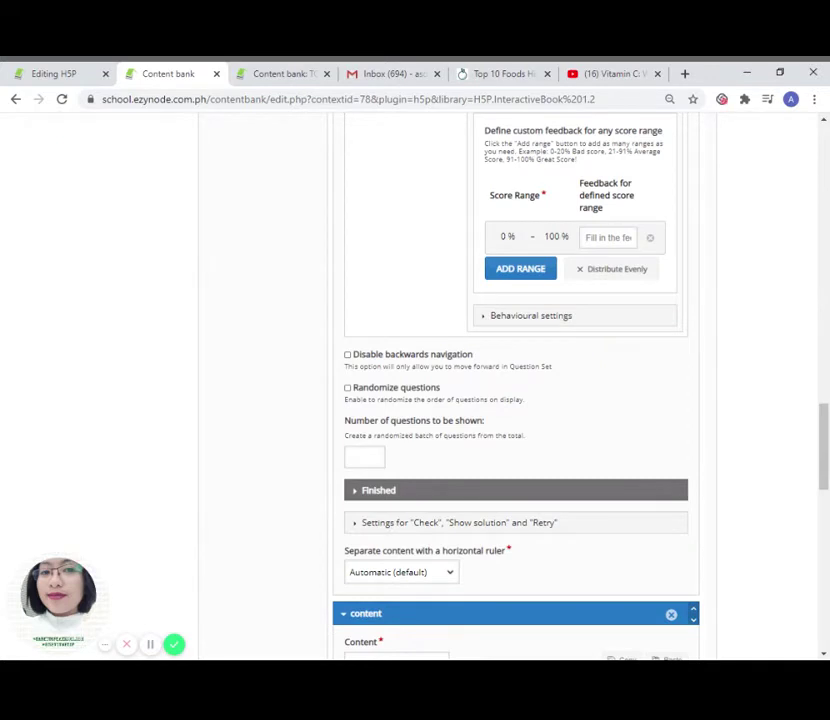
scroll(550, 420, "up", 2)
scroll(515, 400, "up", 1)
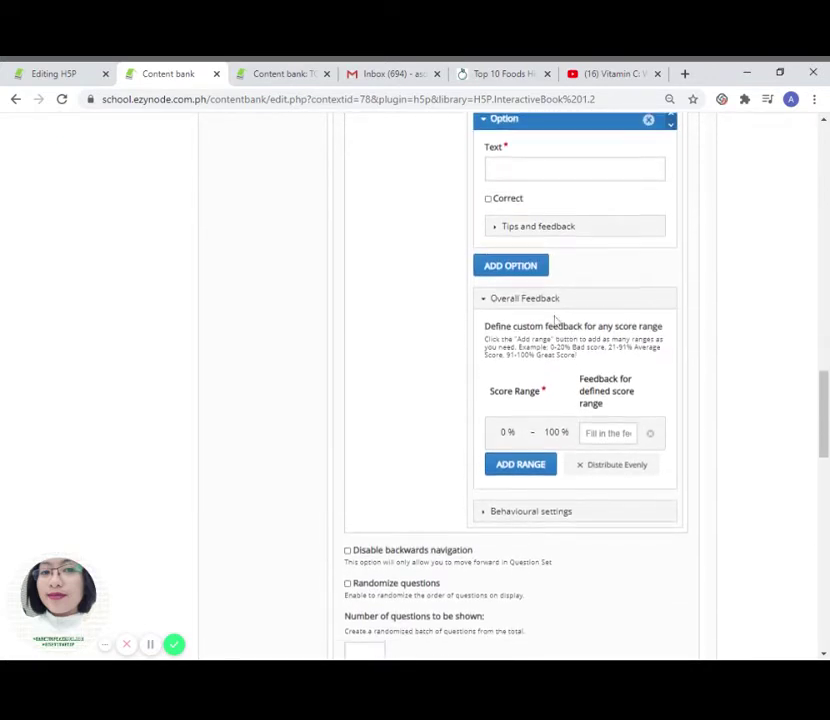
scroll(565, 341, "up", 6)
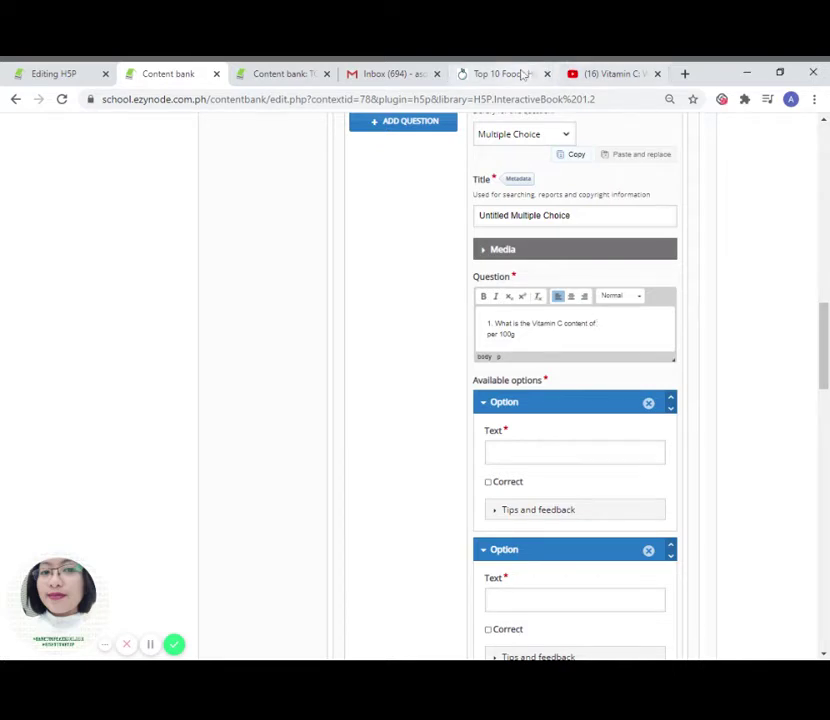
left_click(524, 74)
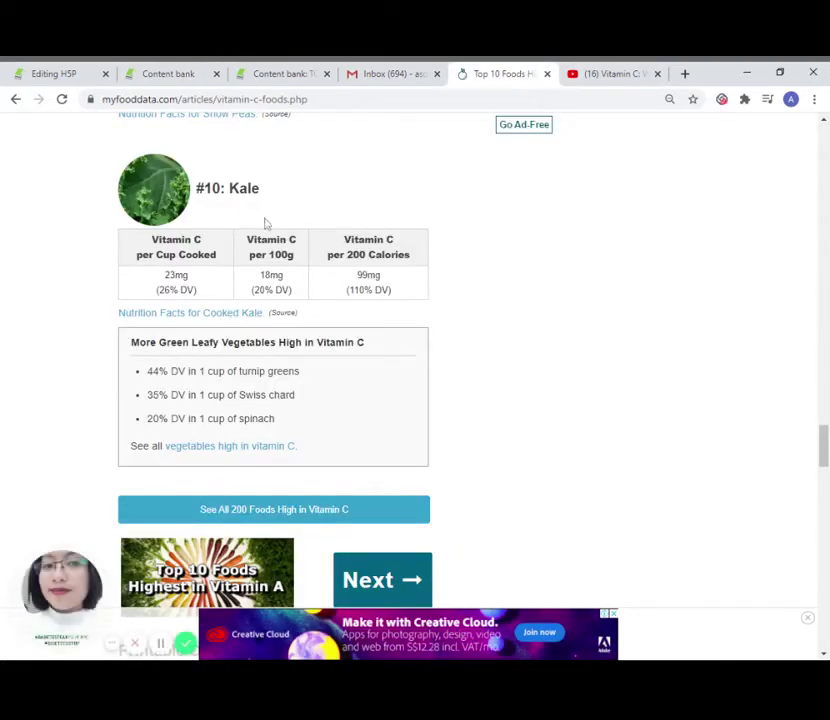
left_click(180, 76)
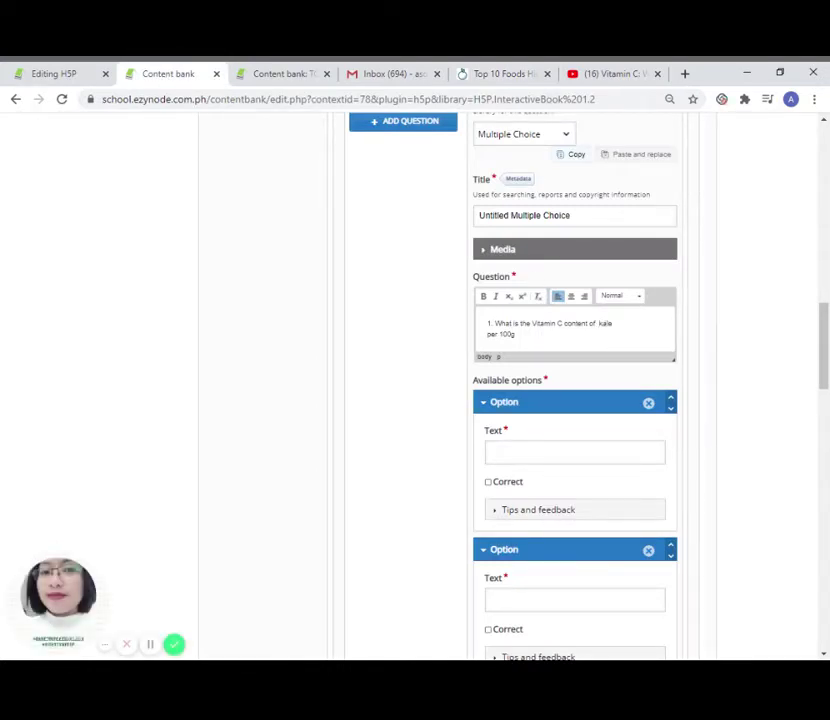
key("BackSpace")
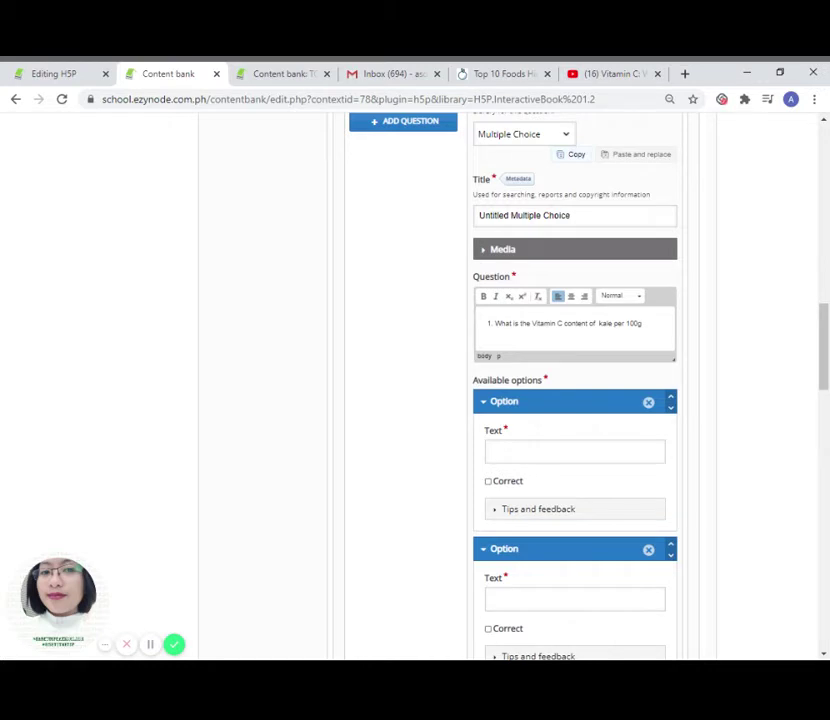
left_click(525, 453)
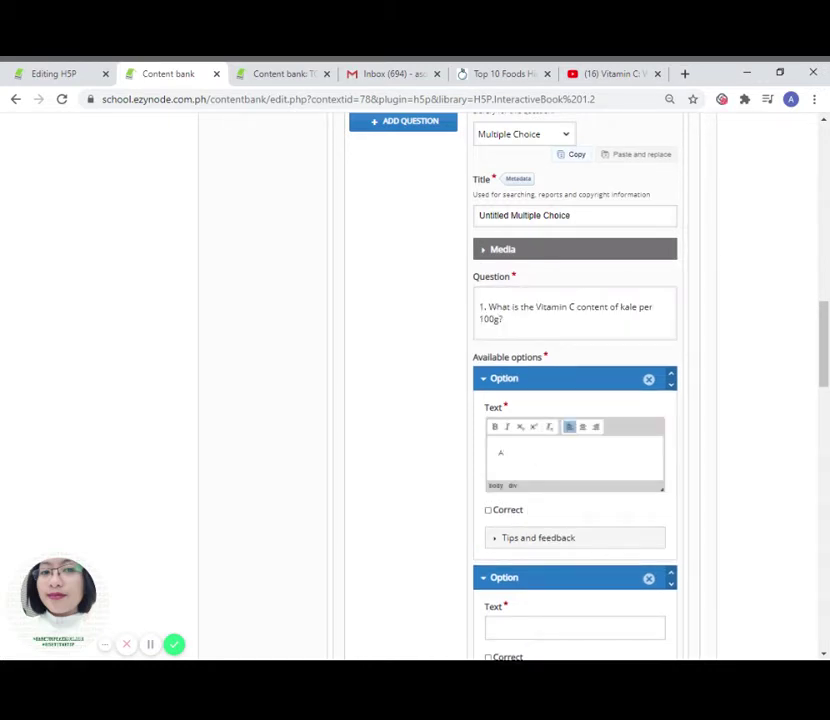
Step: Take the kale table's 23mg per-cup value and enter 'A. 23mg' as the first answer option
left_click(497, 74)
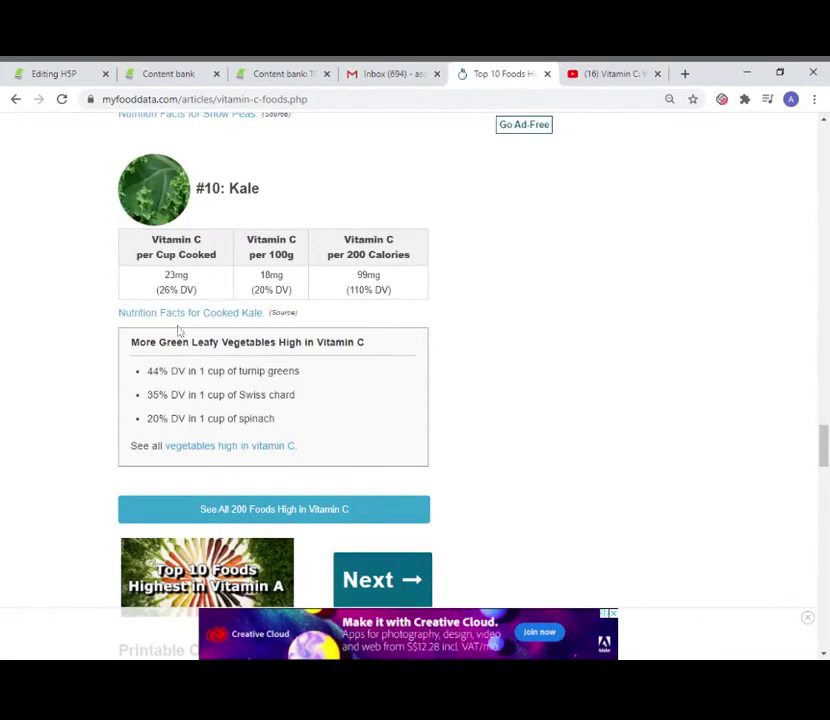
double_click(176, 274)
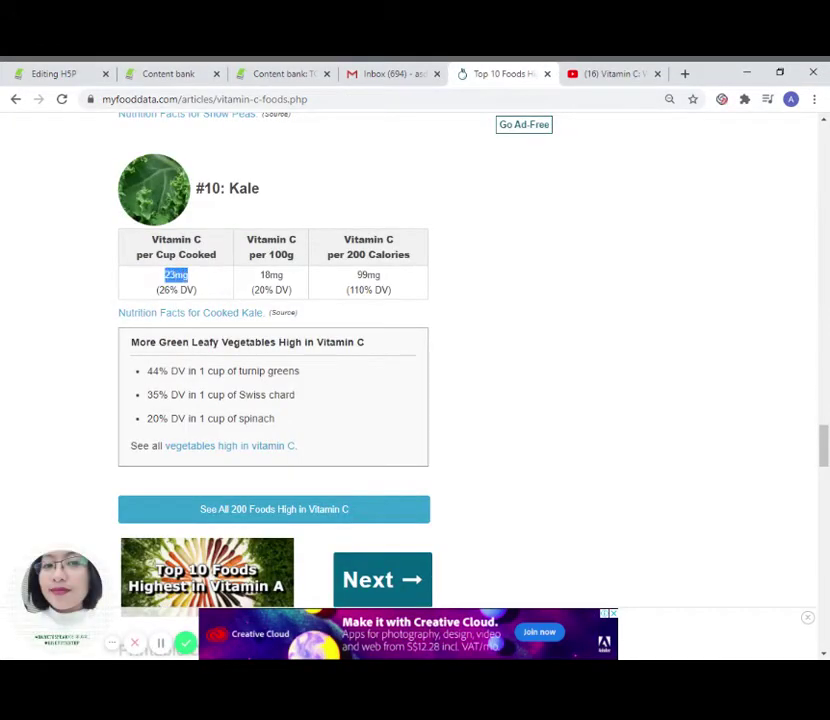
left_click(172, 75)
scroll(540, 463, "down", 5)
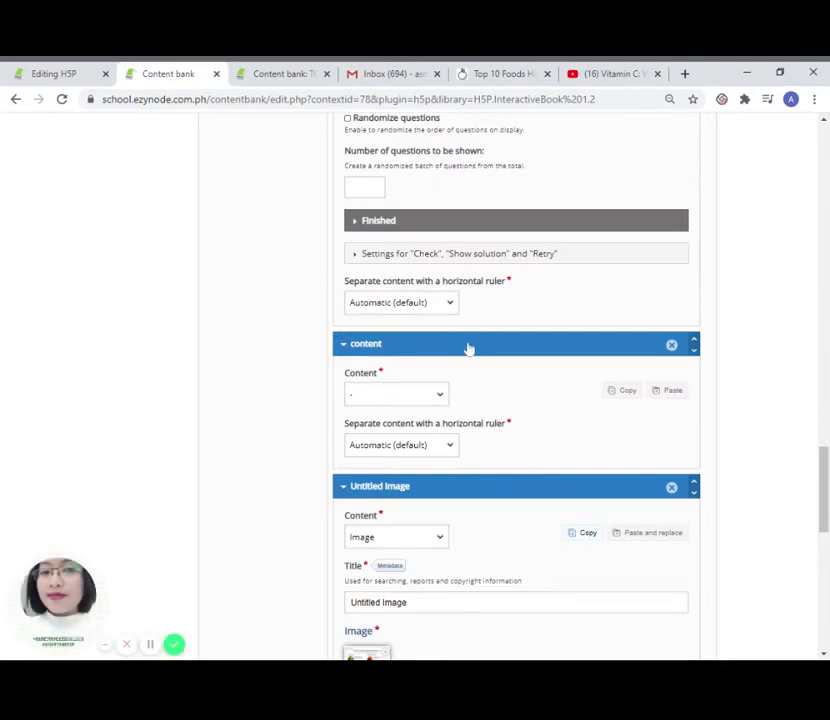
scroll(467, 430, "down", 5)
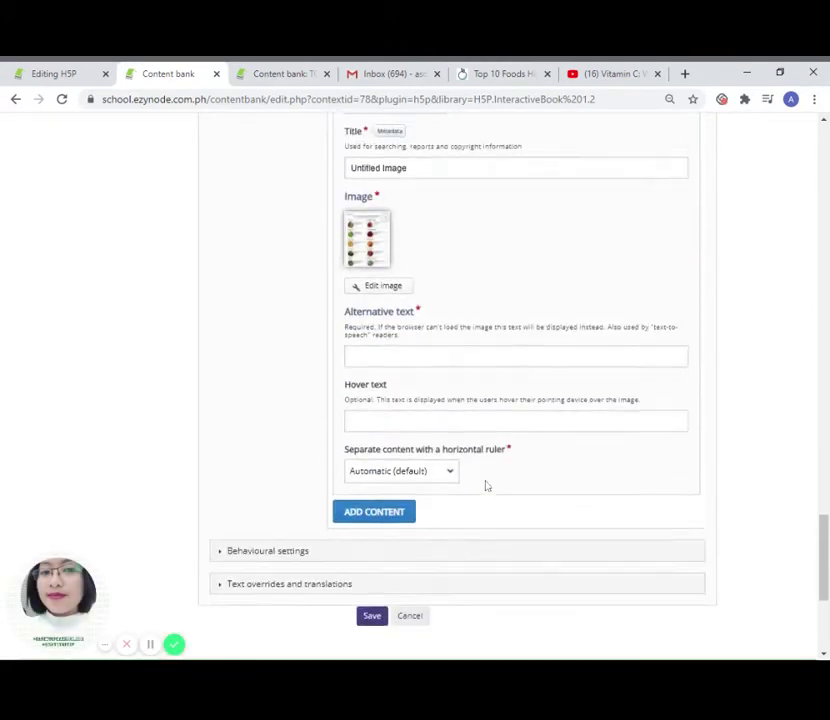
scroll(291, 250, "up", 10)
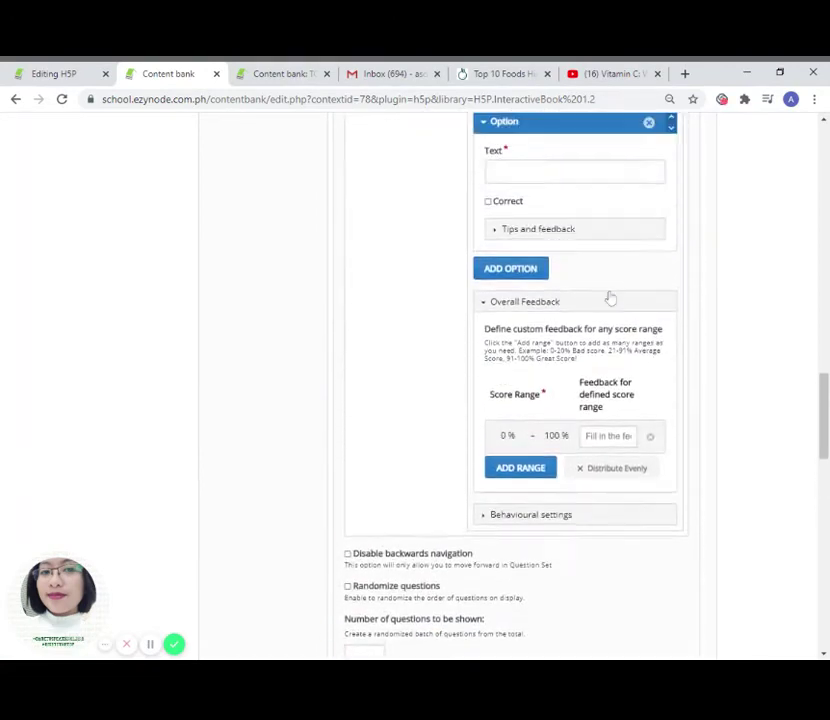
scroll(562, 312, "up", 1)
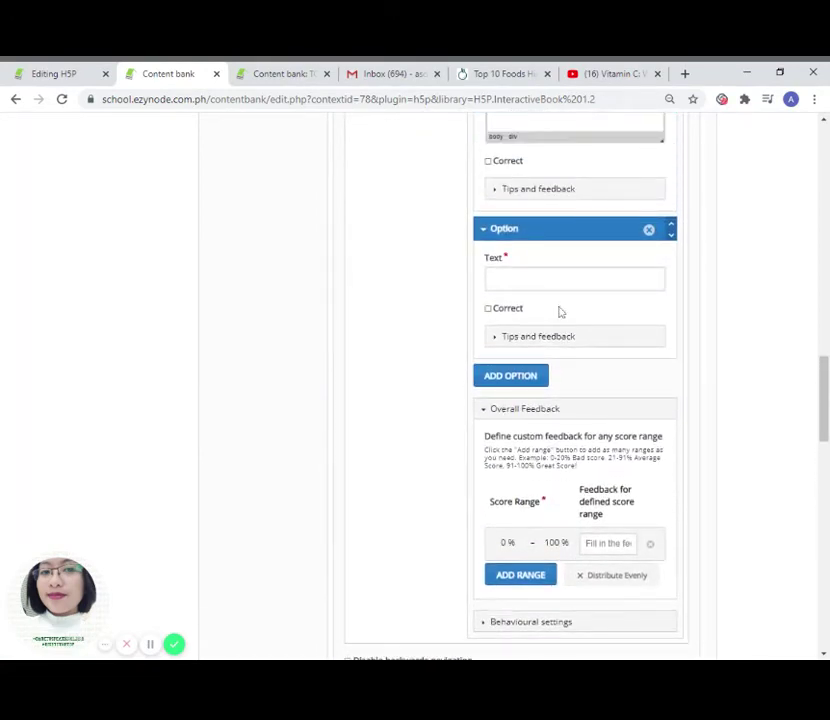
scroll(560, 311, "up", 1)
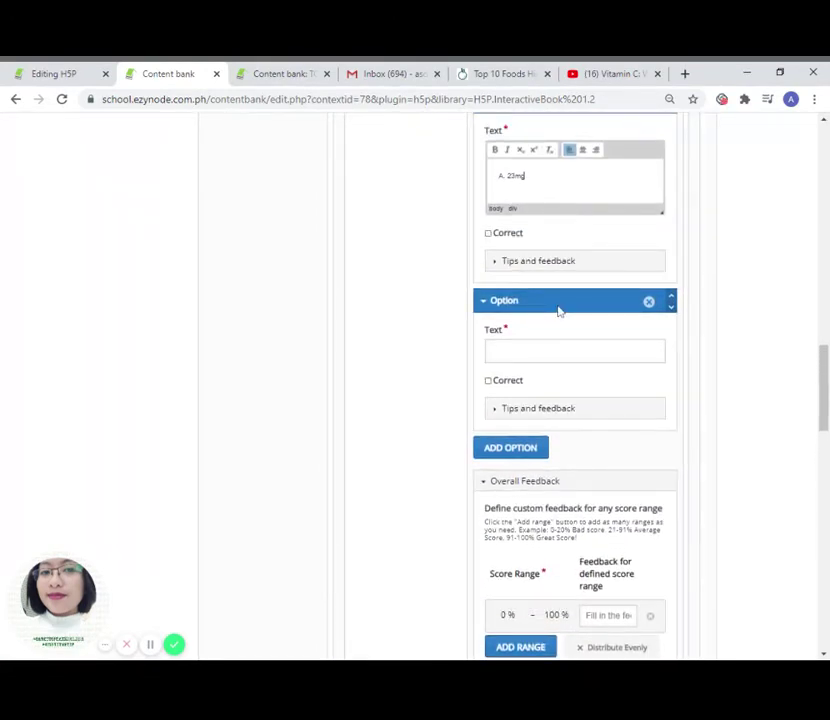
left_click(502, 306)
scroll(502, 310, "up", 1)
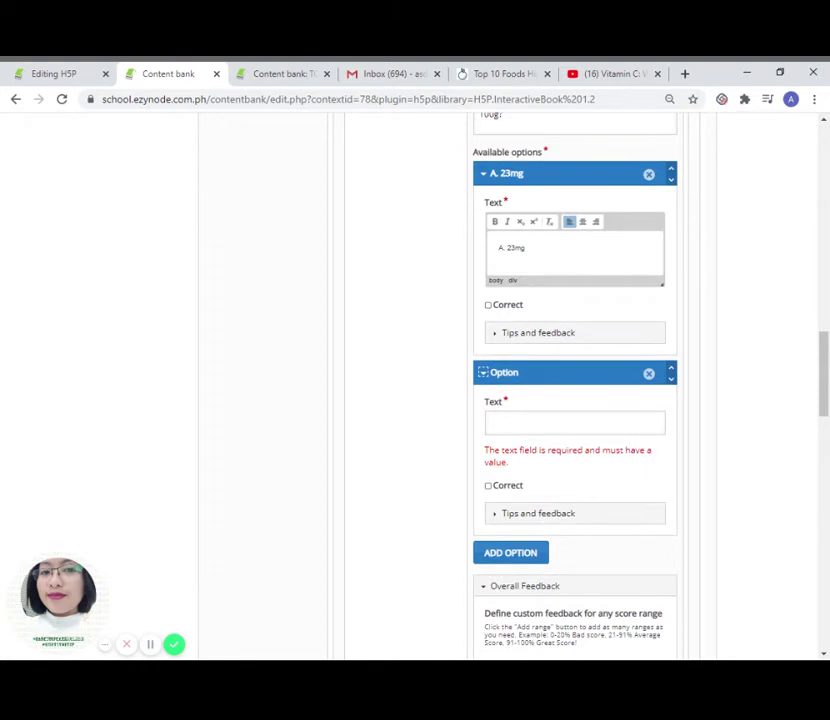
Step: Add a second answer option 'B. 18mg', using the kale table's per-100g value
scroll(628, 360, "down", 1)
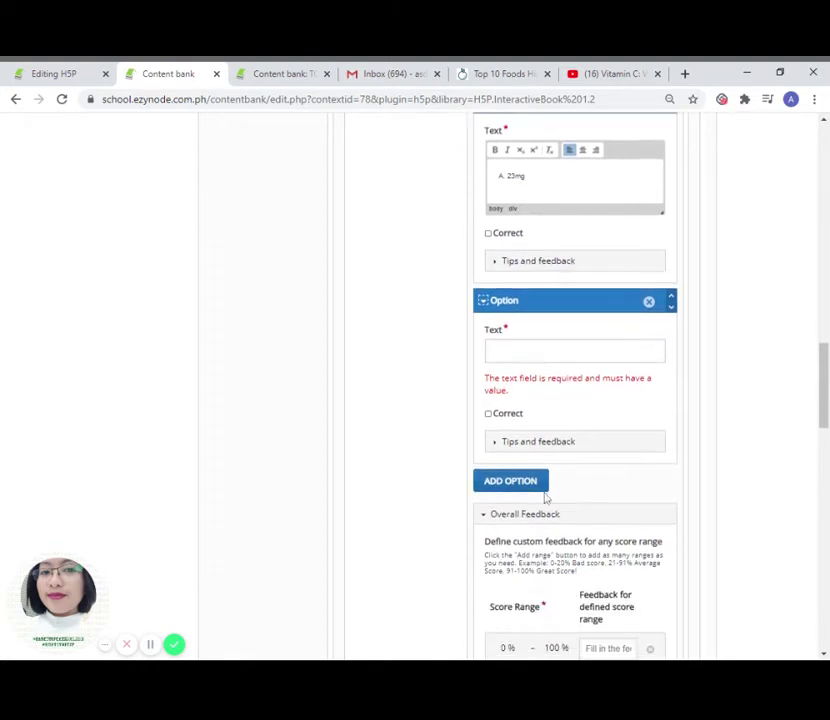
left_click(540, 487)
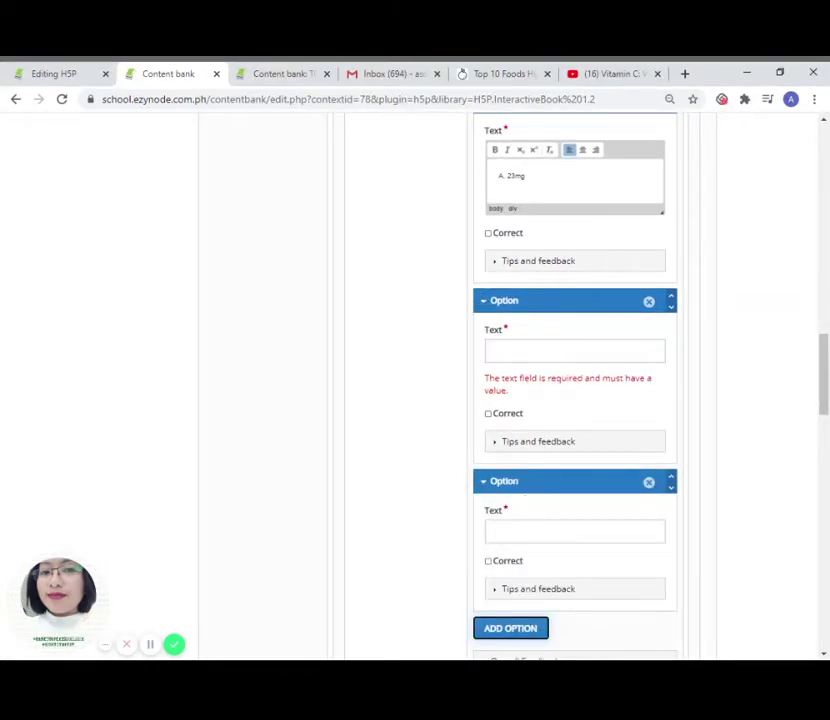
left_click(525, 534)
type("B.")
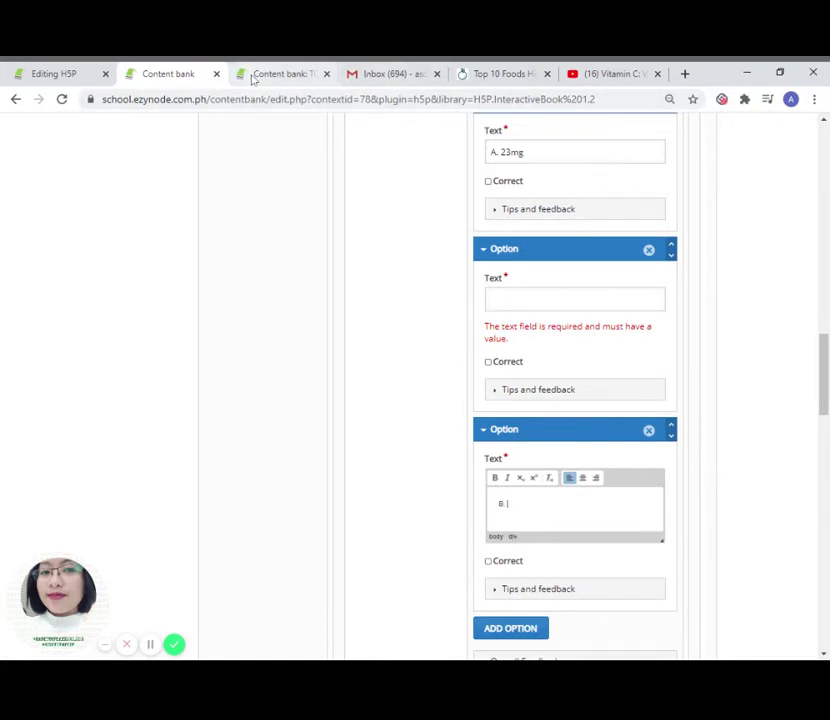
left_click(256, 76)
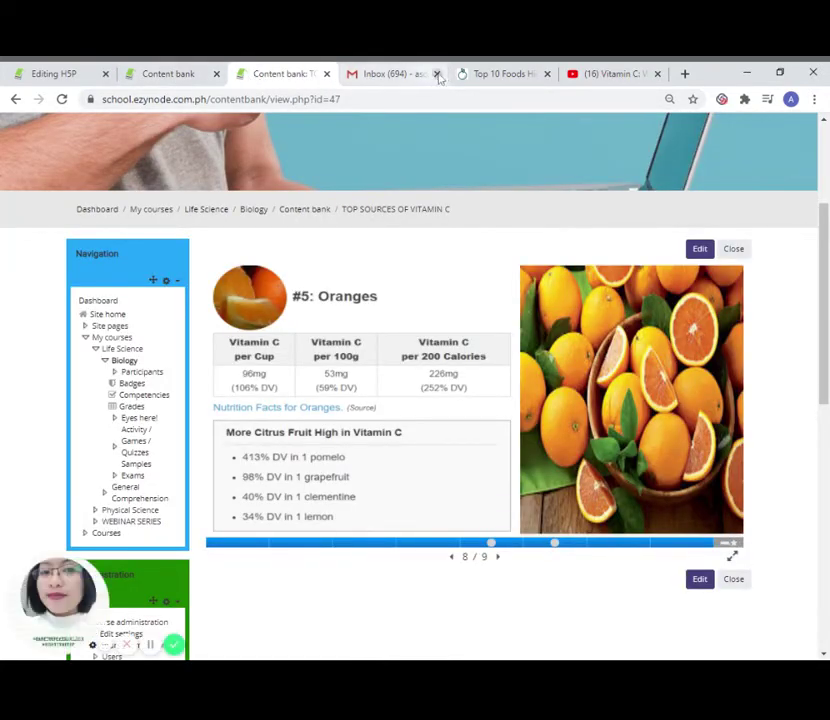
left_click(503, 74)
double_click(272, 275)
left_click(178, 75)
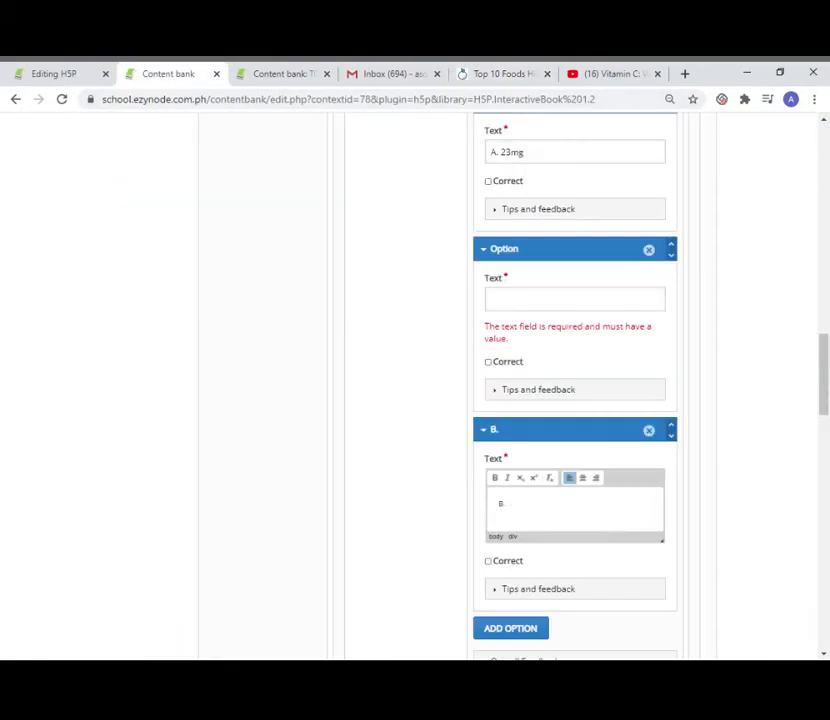
Step: Mark B. 18mg as the correct answer and expand its tips and feedback fields
scroll(460, 390, "down", 10)
scroll(663, 394, "up", 15)
scroll(637, 362, "up", 3)
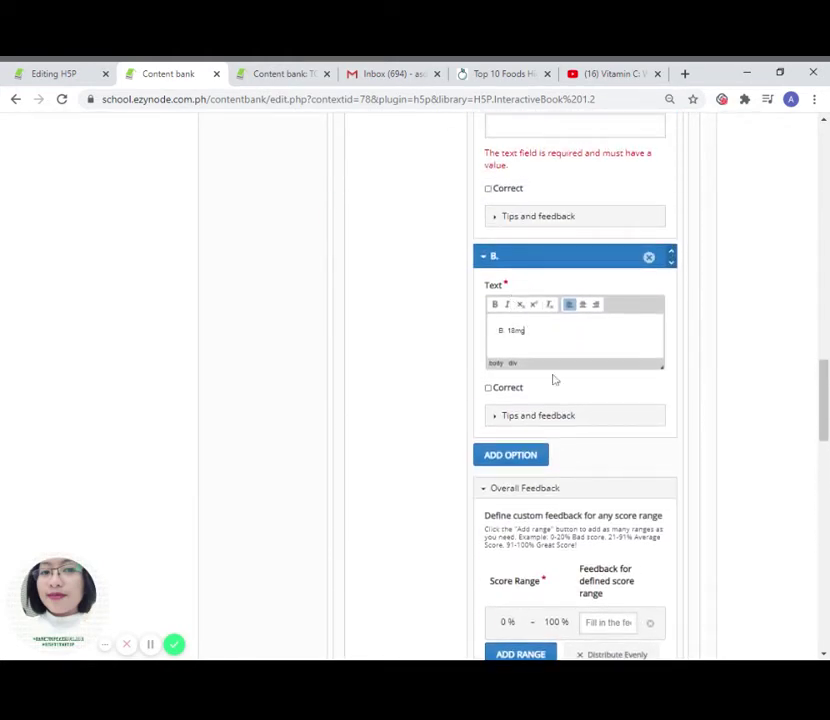
left_click(488, 388)
left_click(515, 417)
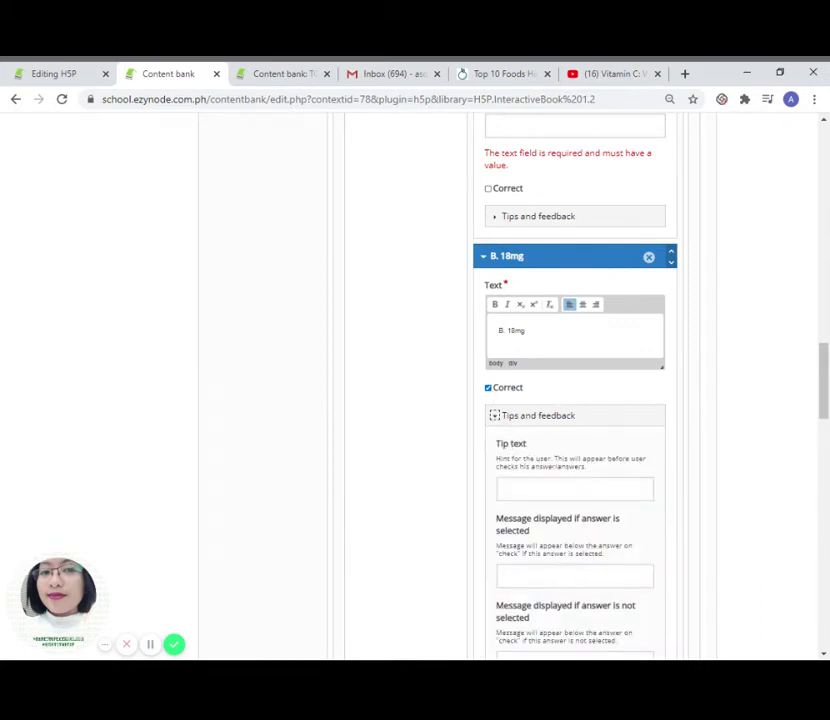
scroll(575, 400, "down", 1)
scroll(575, 420, "down", 1)
scroll(602, 454, "down", 2)
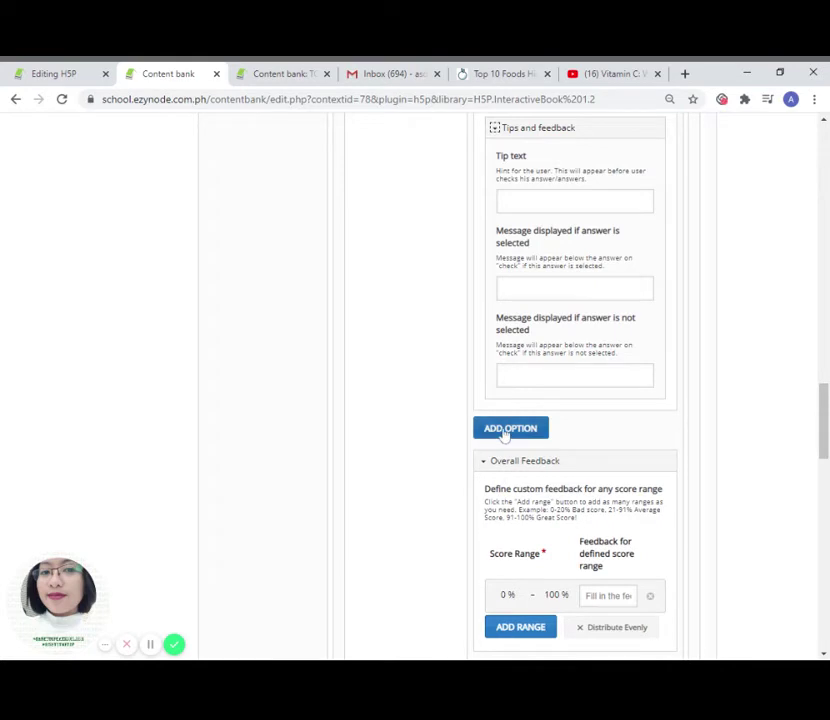
Step: Add two more answer options to the kale question: 'C. 200 mg' and 'D. 100 mg'
left_click(510, 431)
scroll(513, 465, "down", 1)
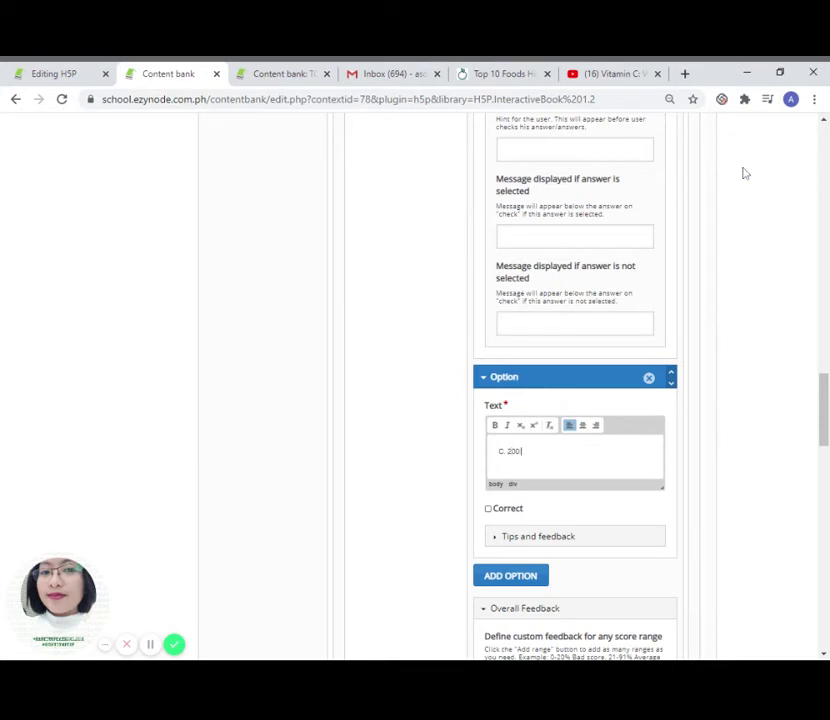
type("C. 200 mg")
scroll(721, 235, "down", 4)
left_click(518, 368)
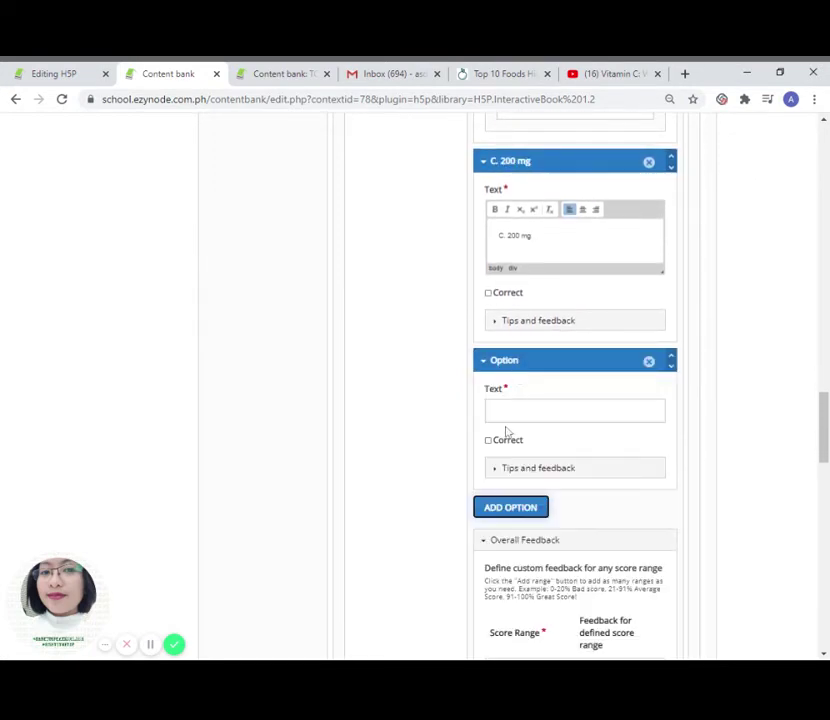
left_click(509, 412)
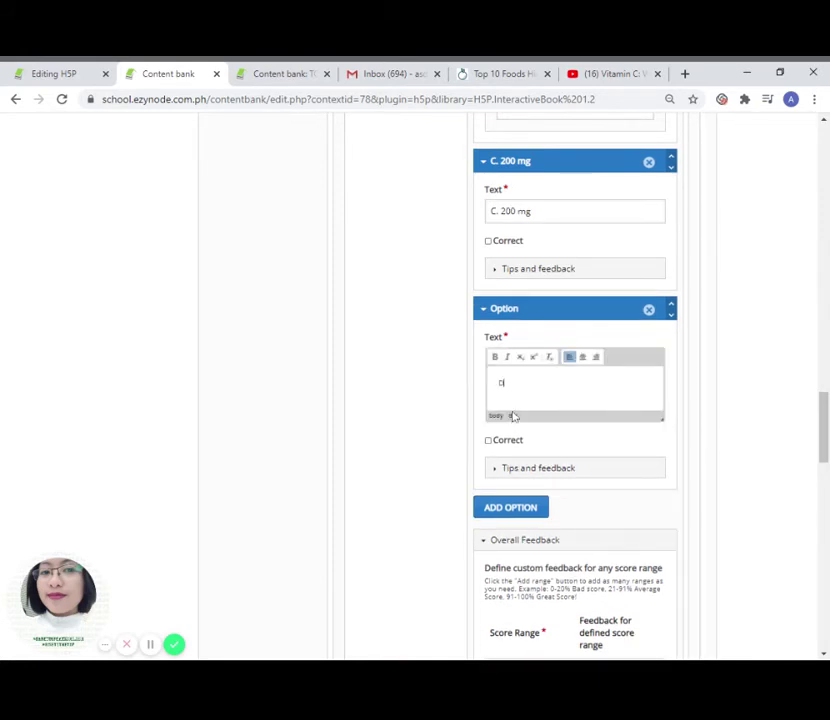
type("D. 100 mg")
scroll(513, 420, "down", 3)
scroll(510, 452, "down", 4)
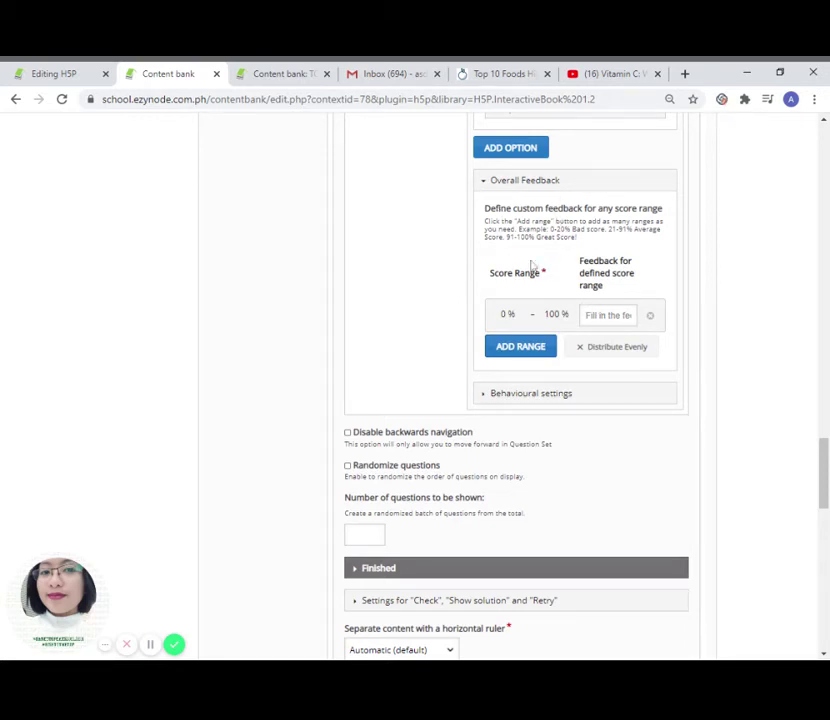
Step: Save the finished Interactive Book from the bottom of the H5P editor form
scroll(450, 377, "down", 5)
scroll(410, 483, "down", 2)
scroll(440, 420, "down", 1)
scroll(473, 515, "down", 2)
scroll(531, 479, "down", 1)
scroll(531, 479, "down", 5)
scroll(339, 487, "up", 3)
scroll(339, 487, "down", 3)
scroll(395, 419, "down", 3)
left_click(379, 395)
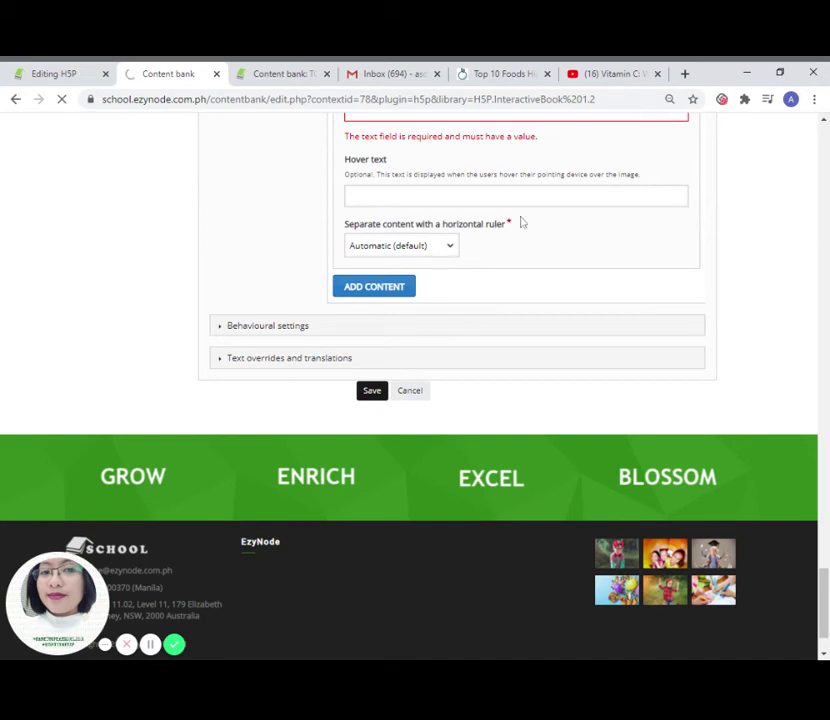
scroll(520, 222, "up", 2)
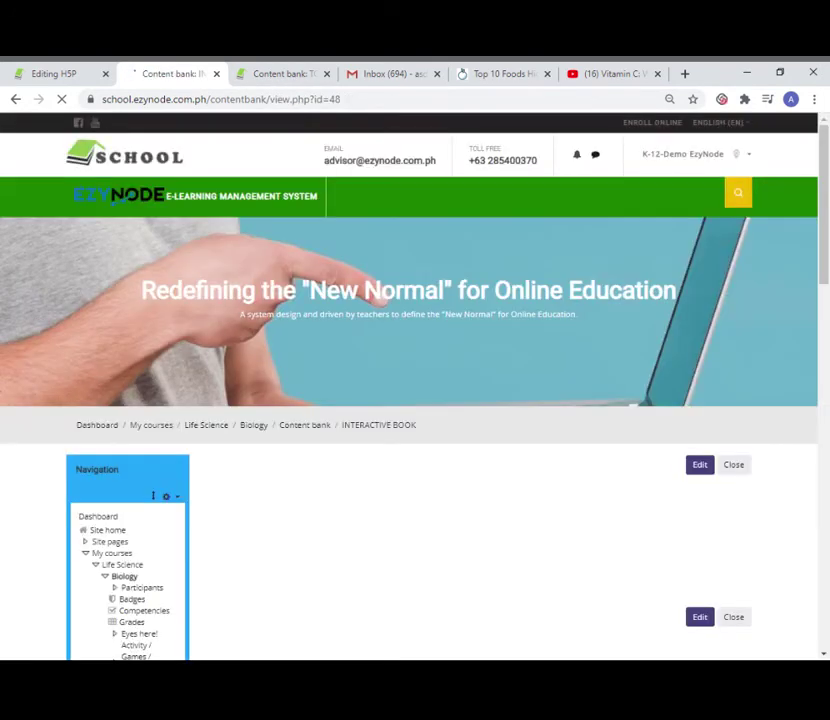
Step: Check the papaya hotspot's vitamin C popup, close it, and show the book full screen
scroll(539, 417, "down", 1)
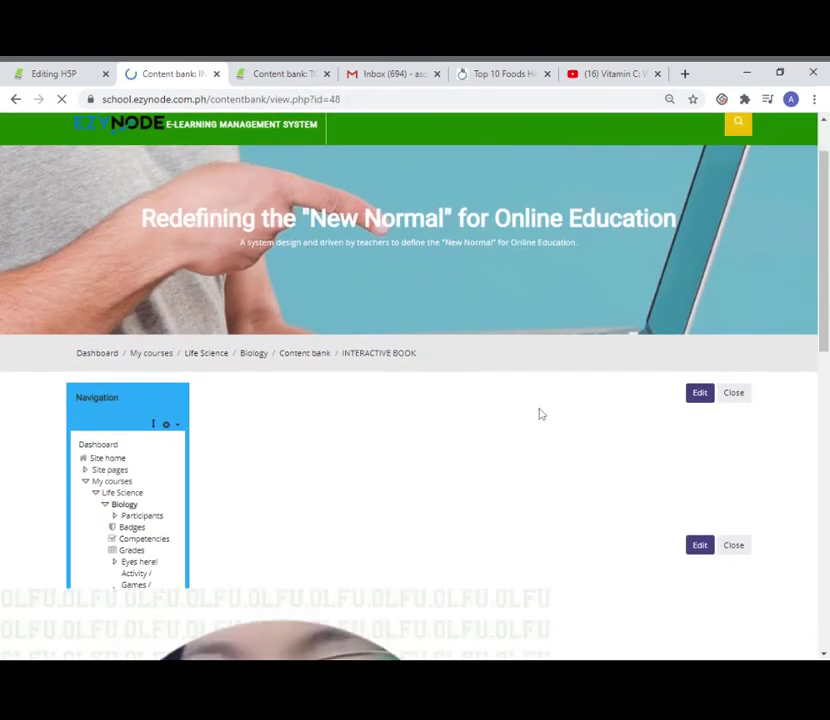
scroll(550, 413, "down", 3)
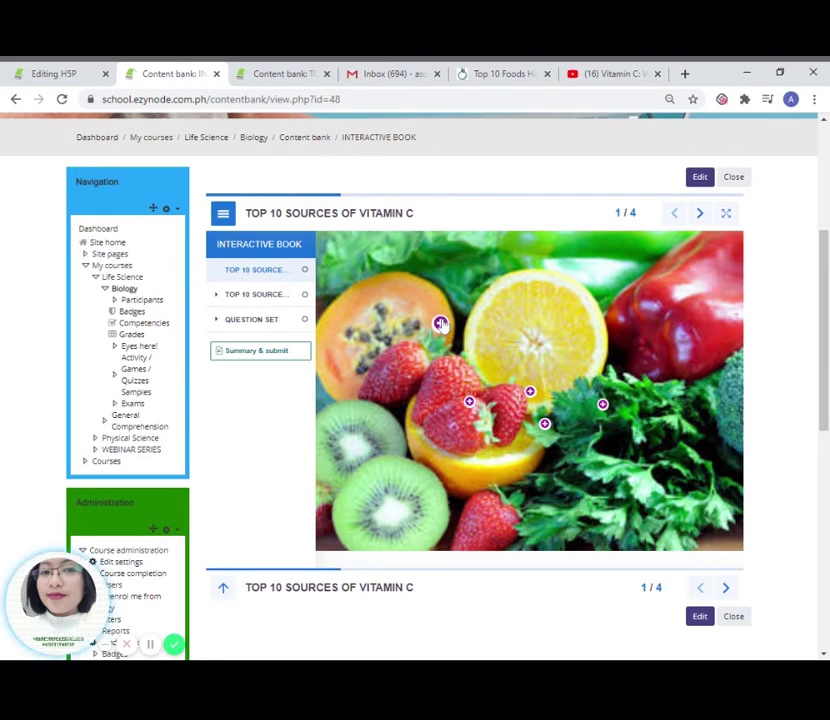
left_click(440, 323)
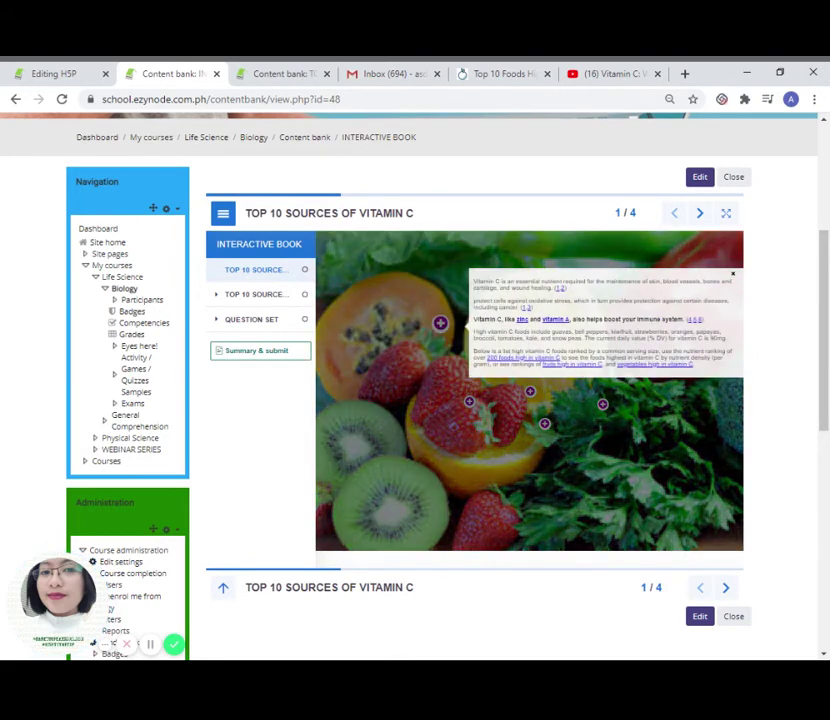
left_click(456, 394)
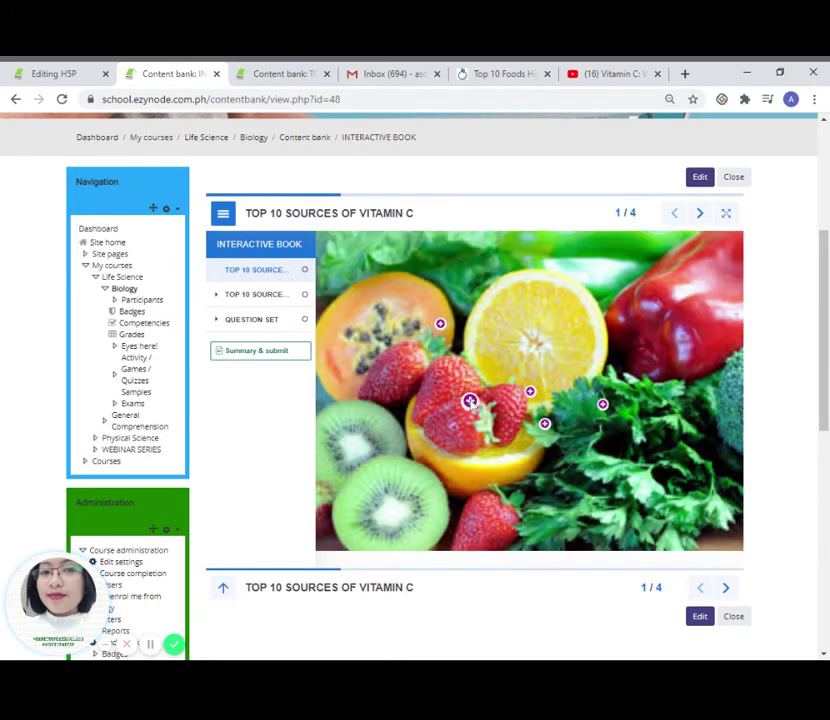
left_click(726, 213)
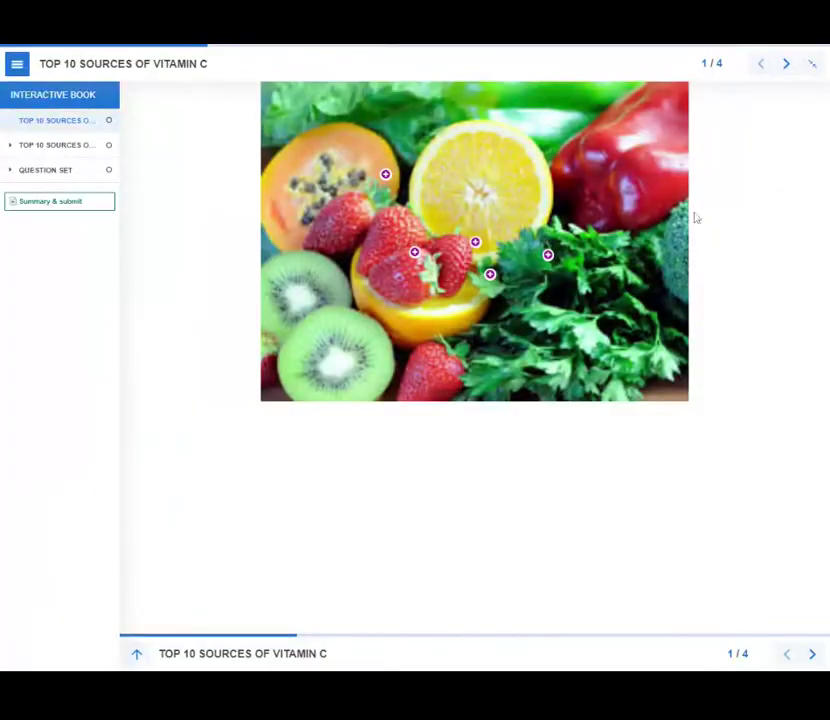
left_click(548, 255)
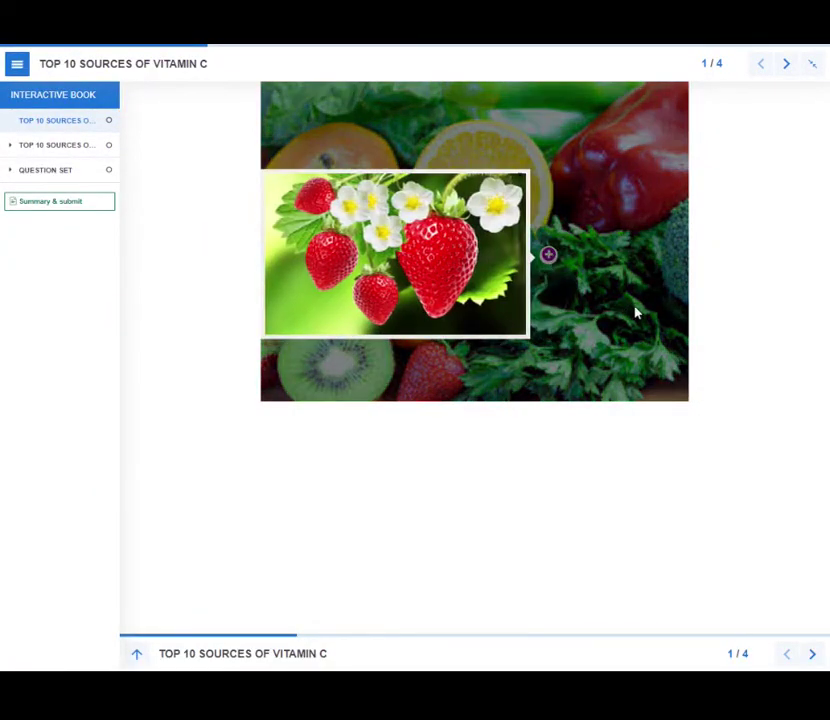
left_click(636, 313)
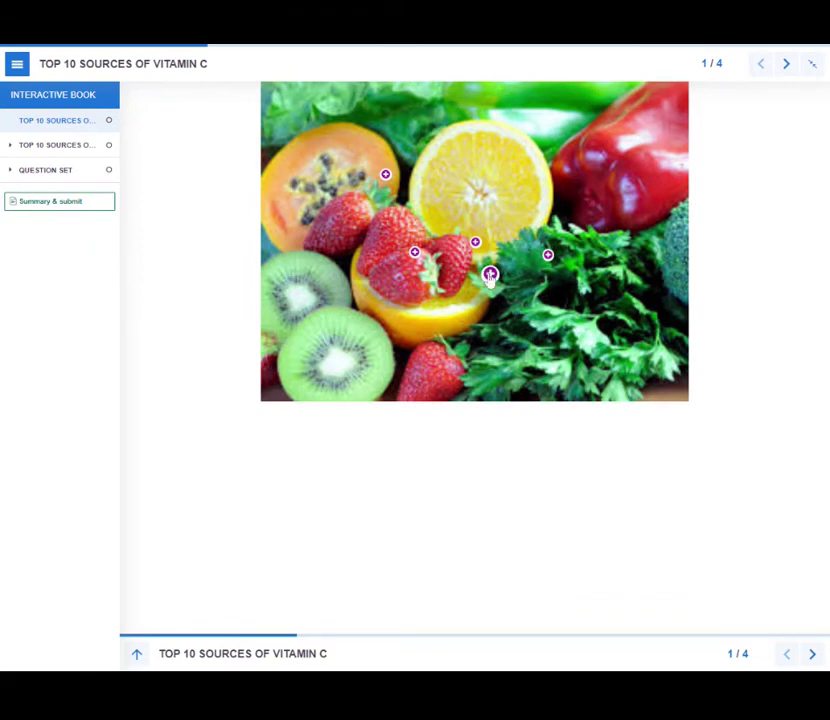
left_click(490, 274)
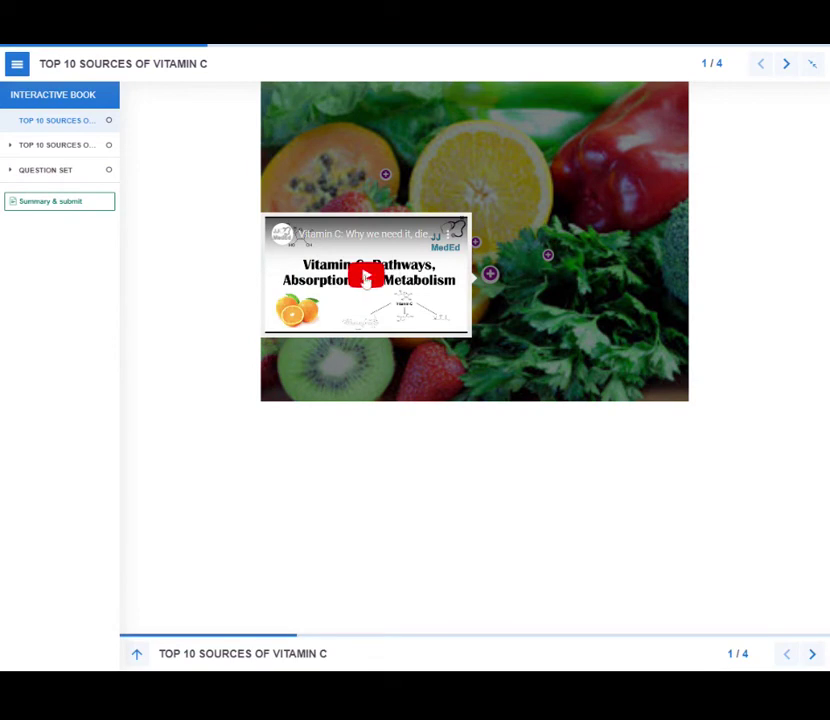
left_click(550, 306)
left_click(475, 242)
left_click(475, 242)
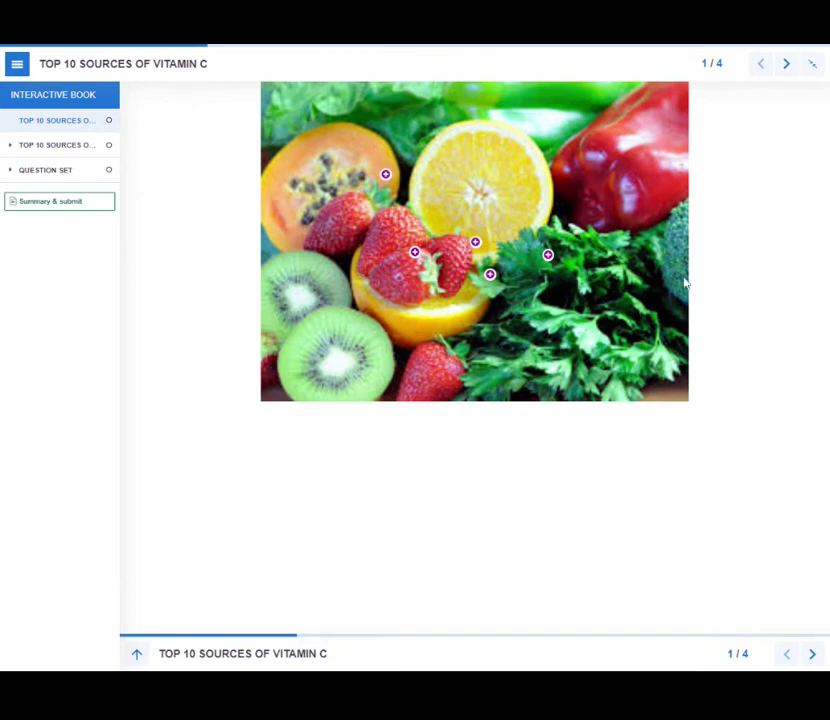
left_click(414, 251)
left_click(750, 332)
Step: Browse the second chapter's list of vitamin C foods
left_click(35, 147)
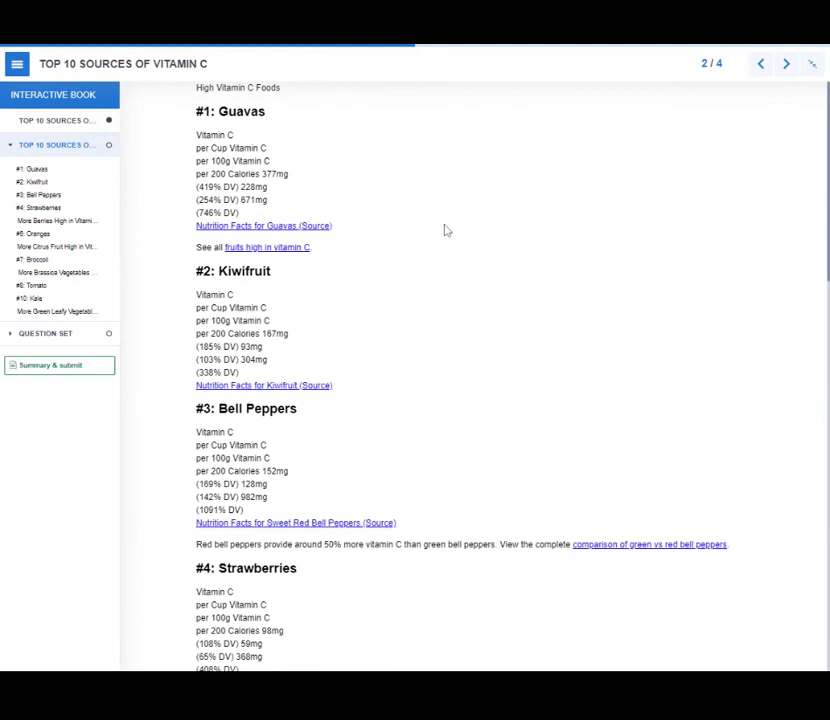
scroll(287, 318, "down", 7)
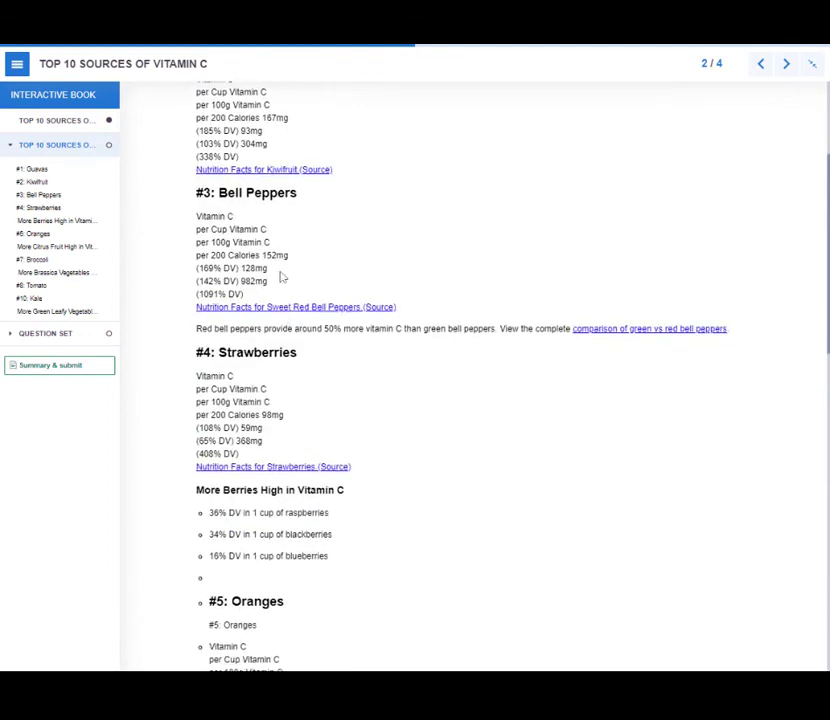
scroll(308, 303, "down", 4)
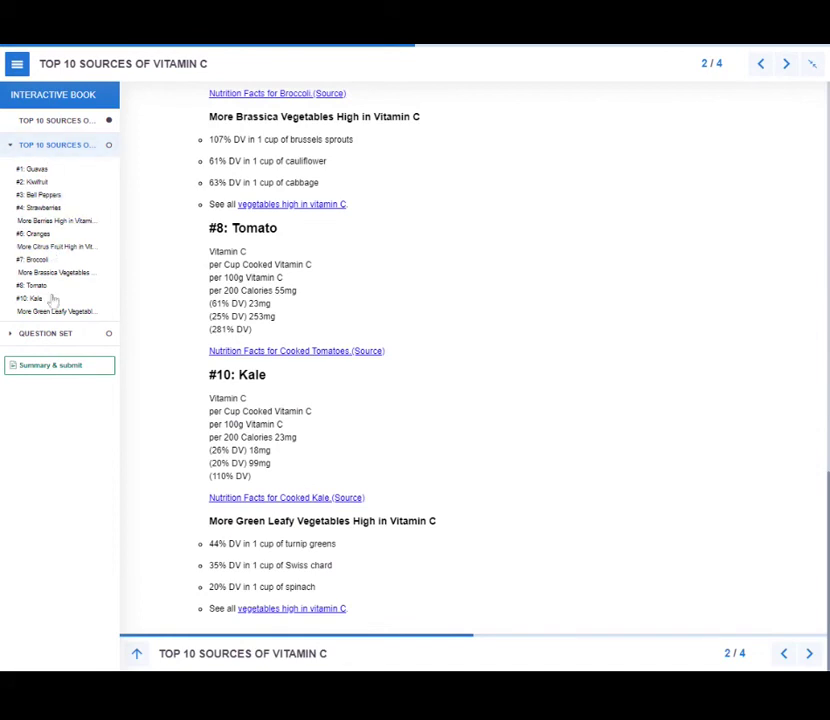
Step: Answer the Question Set with B. 18mg, check and finish for 1/1, then exit full screen
left_click(47, 334)
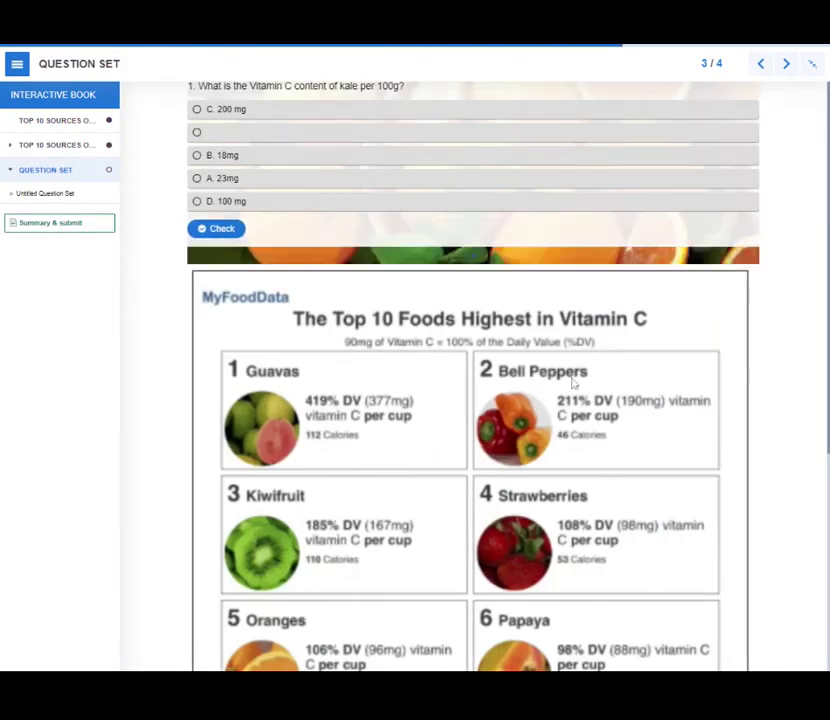
left_click(222, 113)
left_click(220, 157)
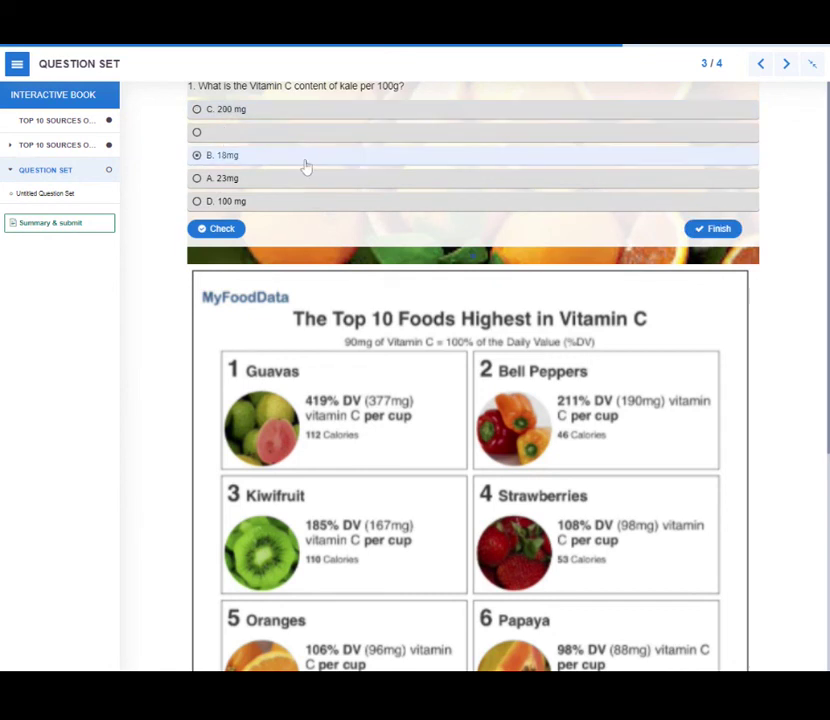
left_click(235, 229)
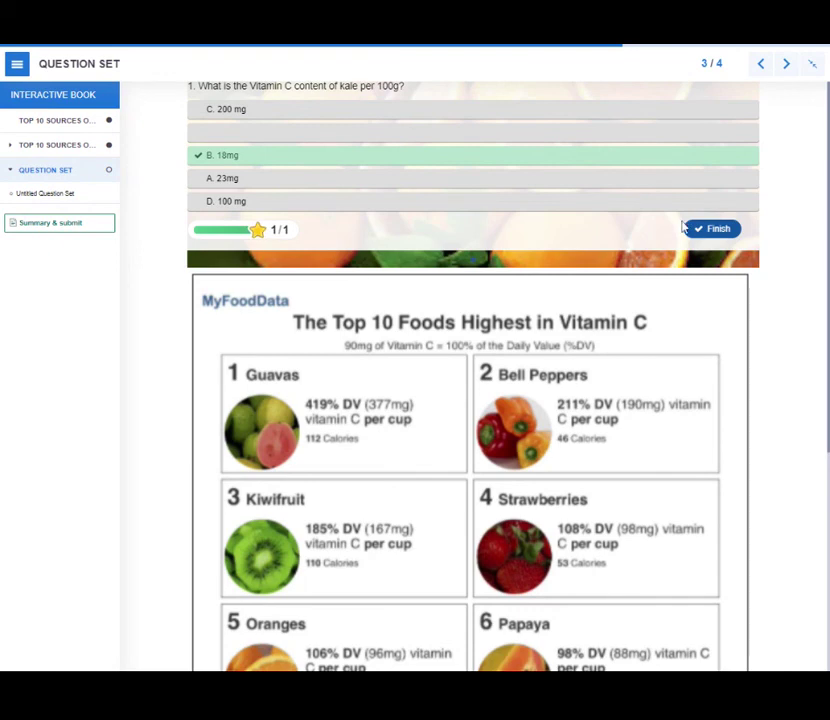
left_click(713, 229)
scroll(516, 254, "down", 3)
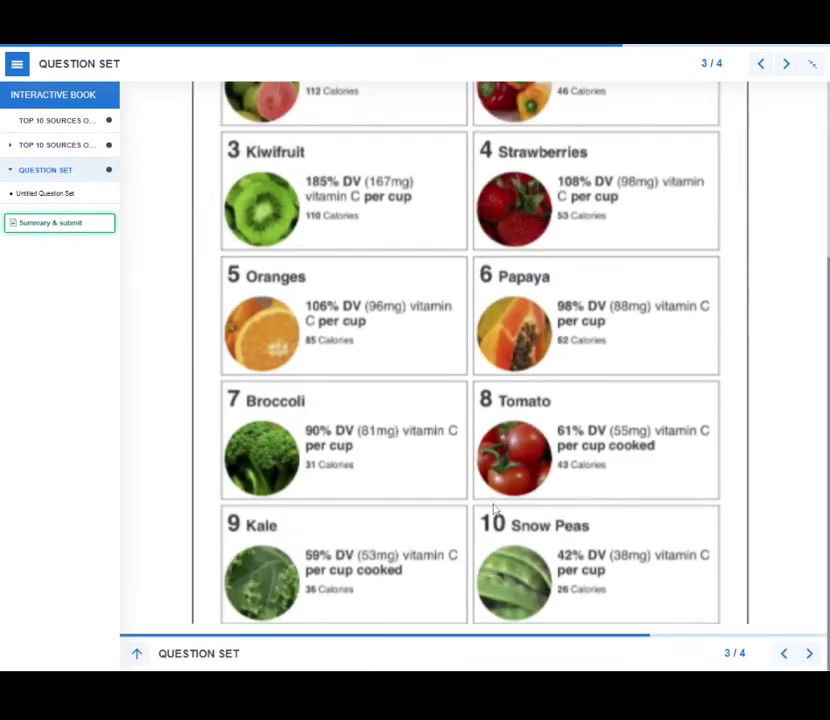
scroll(135, 311, "up", 3)
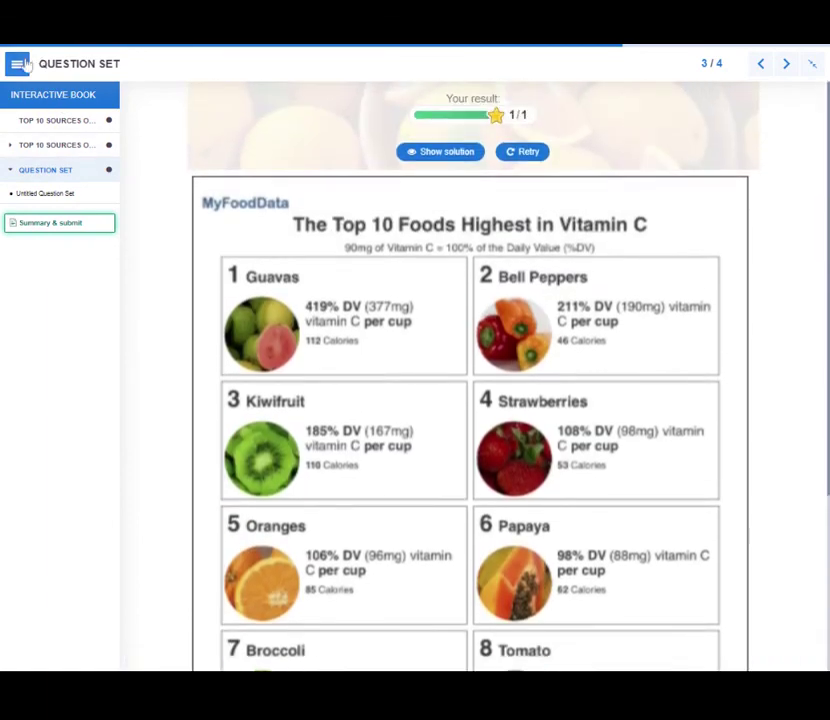
left_click(18, 64)
left_click(811, 64)
Step: Advance to the 4/4 Summary page and view its 1/1 score and 100% progress
scroll(257, 417, "down", 6)
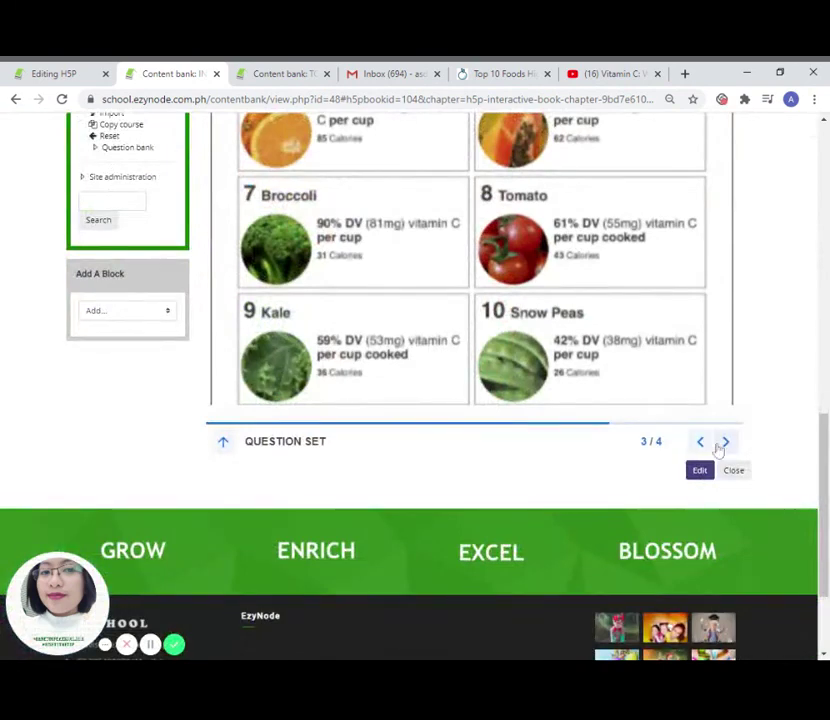
left_click(724, 442)
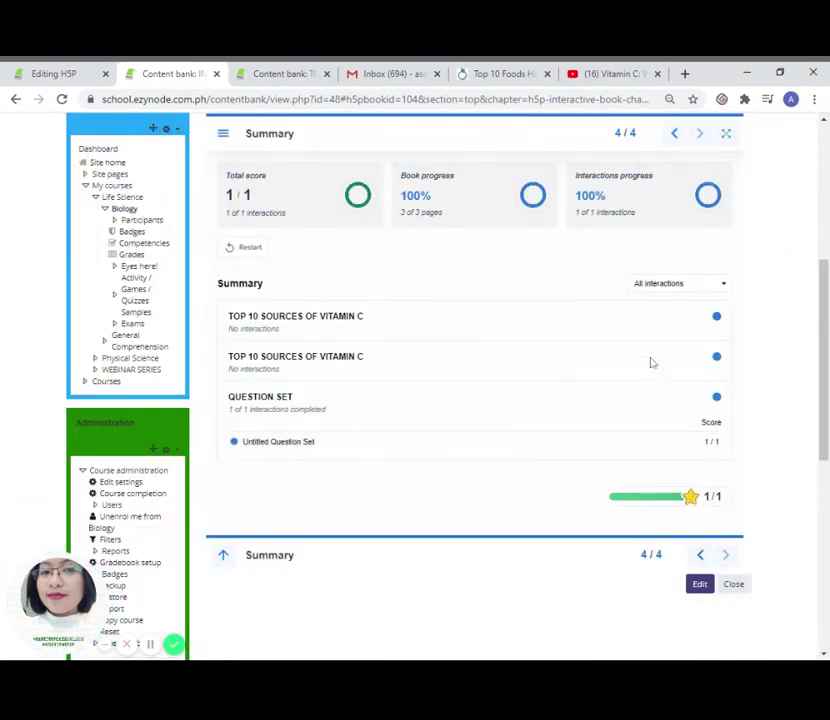
scroll(348, 226, "up", 3)
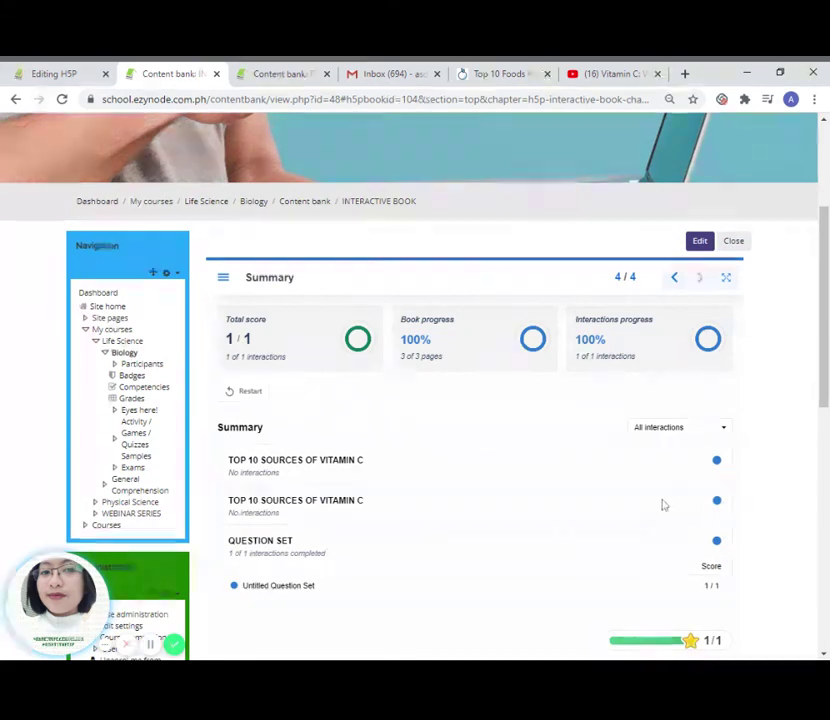
scroll(660, 506, "down", 2)
scroll(656, 508, "down", 2)
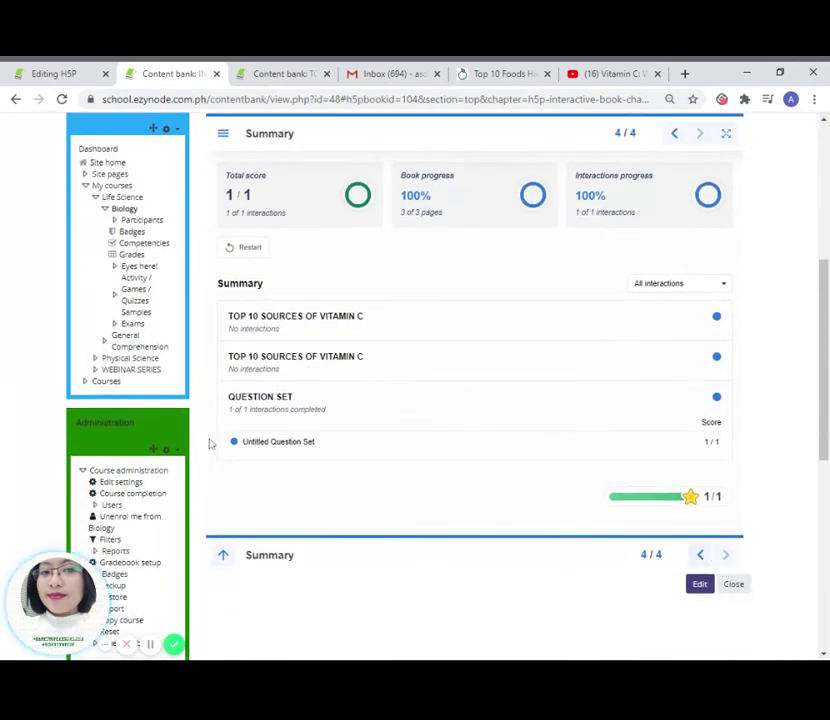